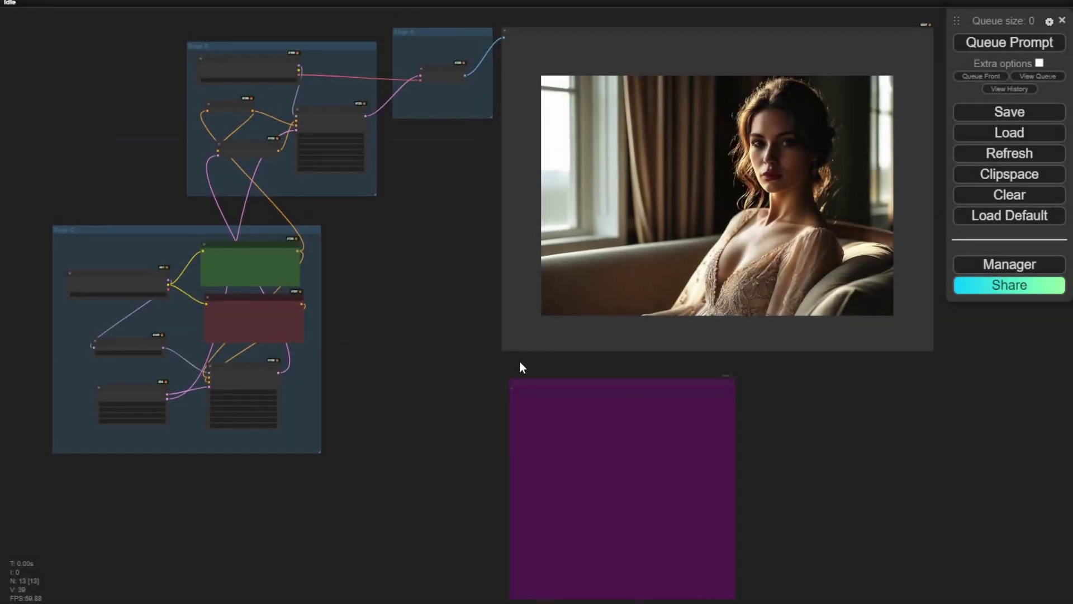
- Move the Stage B group down-right and the Stage C group up-left, then view the full preview image
left_click_drag(519, 361, 503, 384)
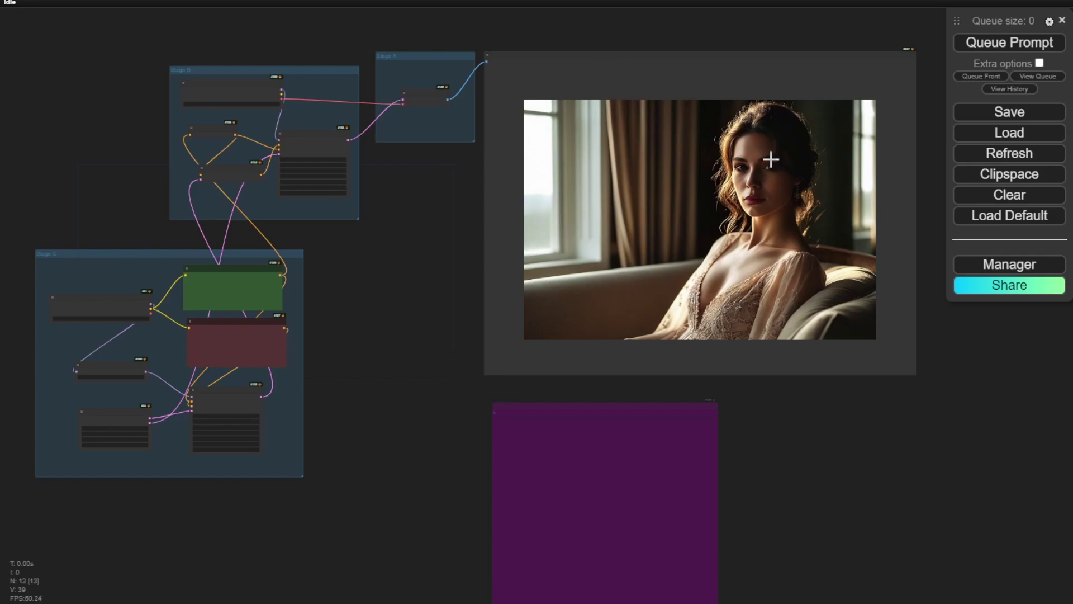
scroll(427, 257, "up", 4)
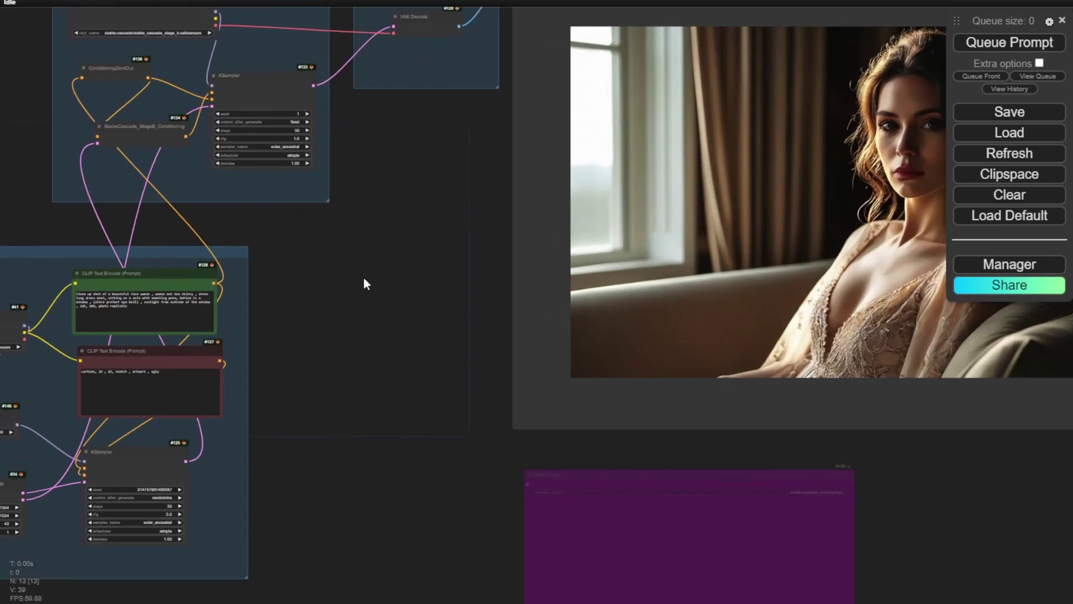
left_click_drag(364, 279, 530, 234)
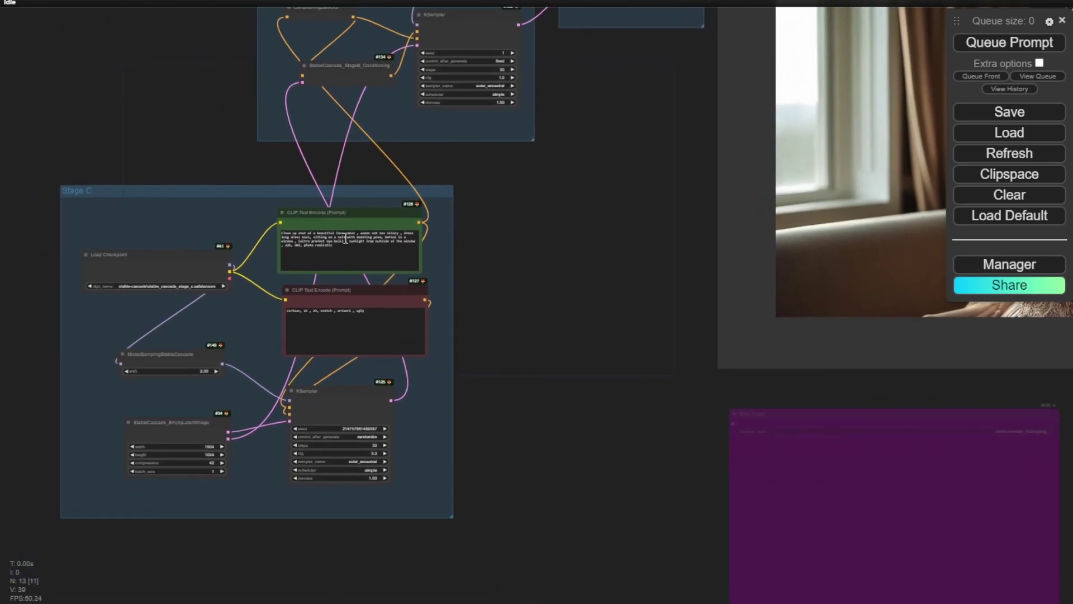
scroll(522, 211, "up", 5)
scroll(541, 309, "down", 8)
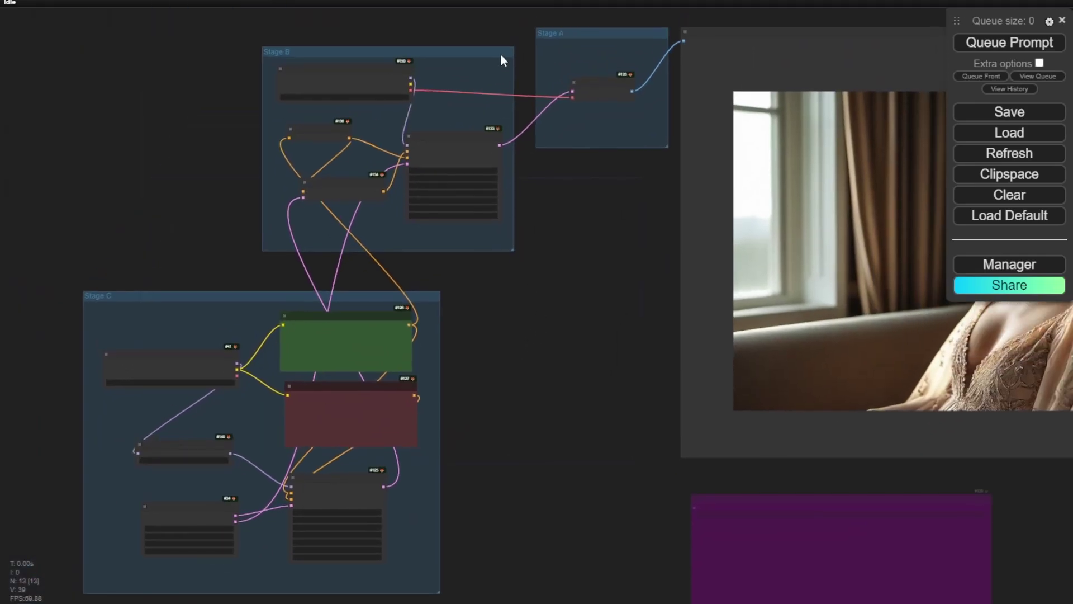
left_click_drag(501, 54, 507, 72)
left_click_drag(239, 298, 228, 289)
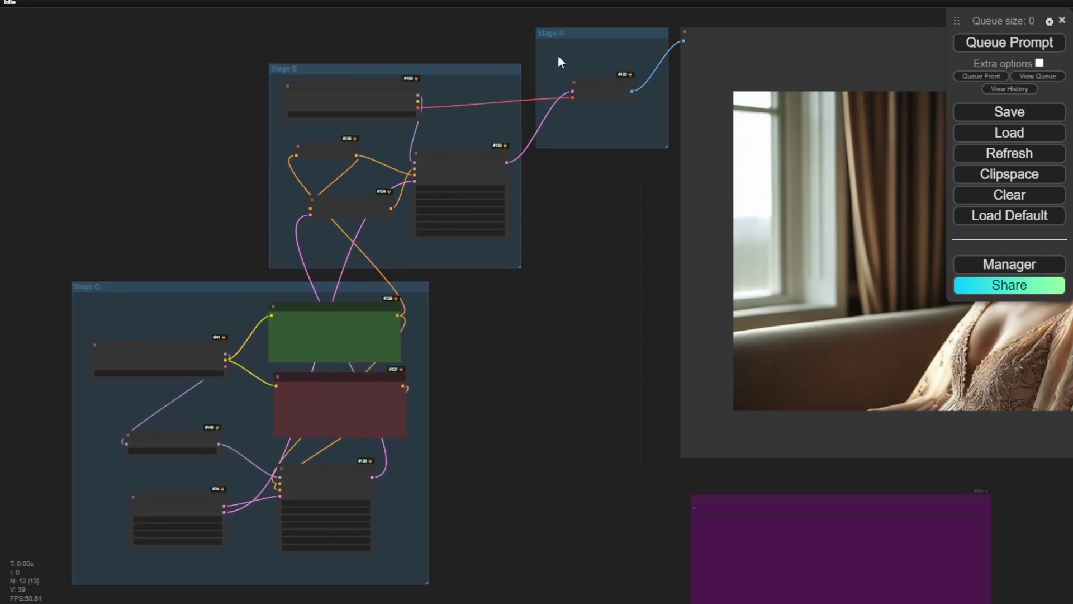
left_click_drag(587, 212, 309, 214)
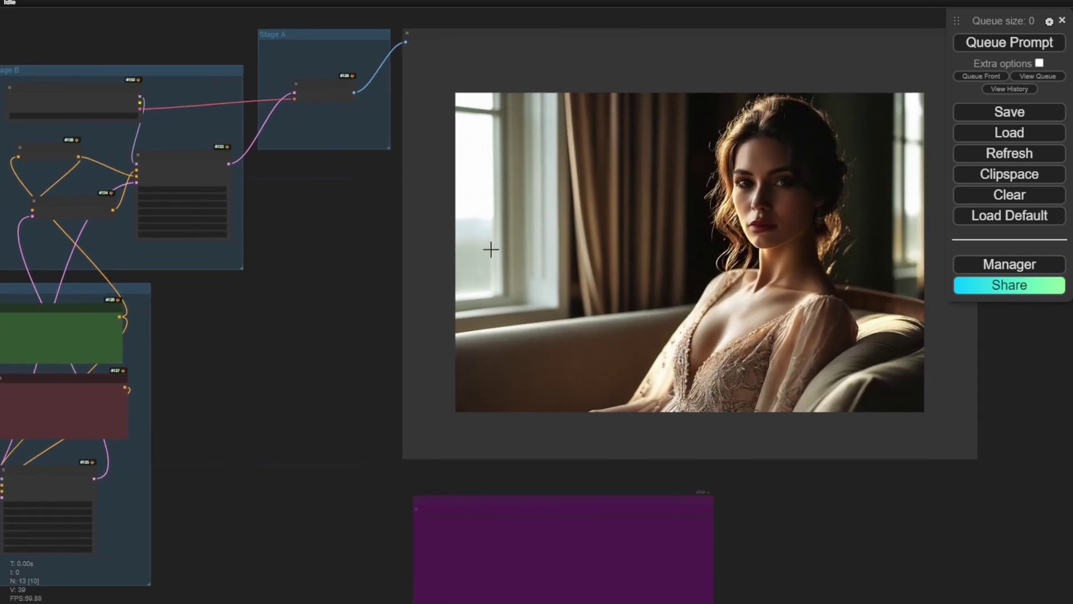
scroll(734, 322, "down", 3)
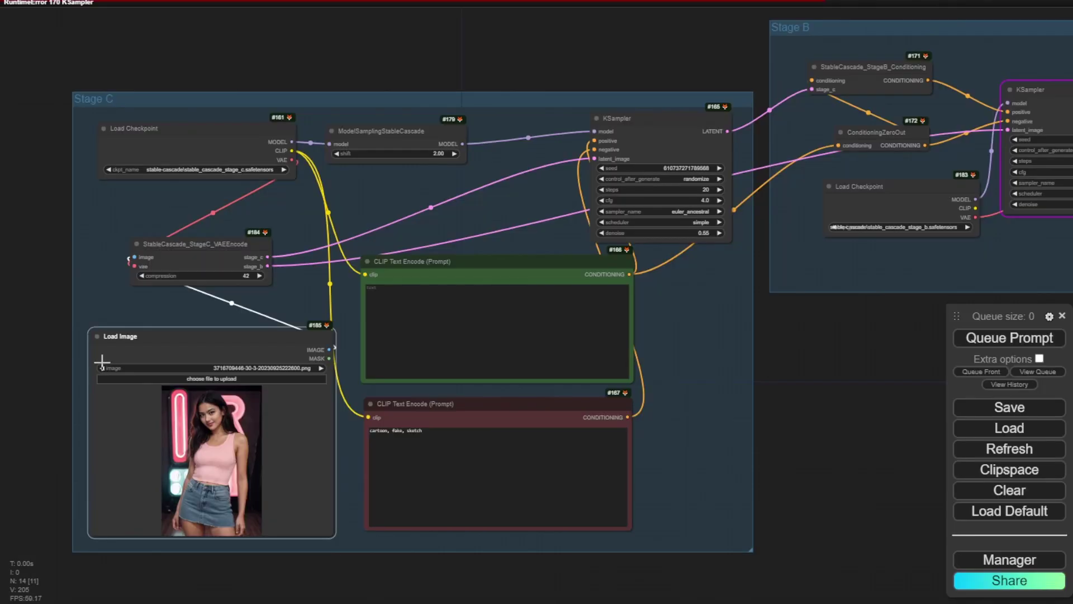
- Inspect the Load Image node and stages, then run the image-to-image workflow and view the basketball portrait
scroll(102, 362, "up", 5)
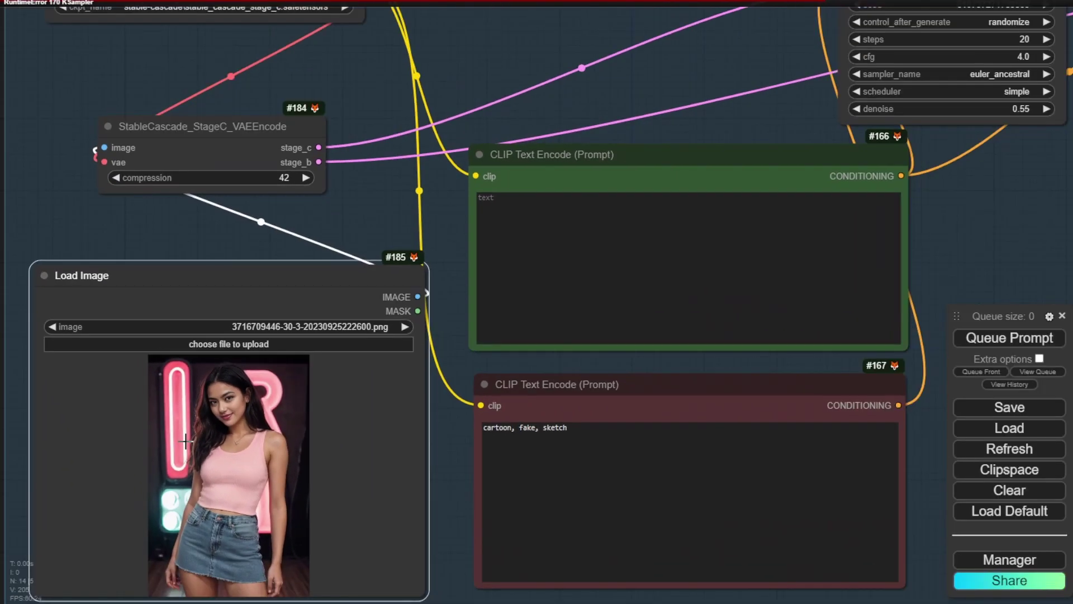
scroll(756, 393, "down", 4)
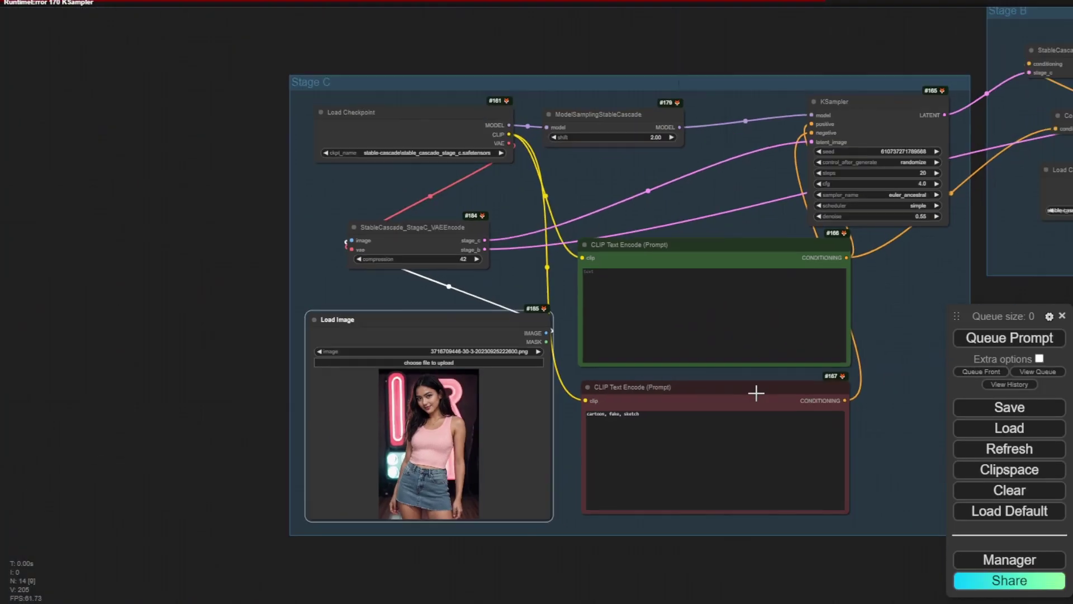
left_click_drag(743, 566, 585, 522)
scroll(835, 429, "down", 3)
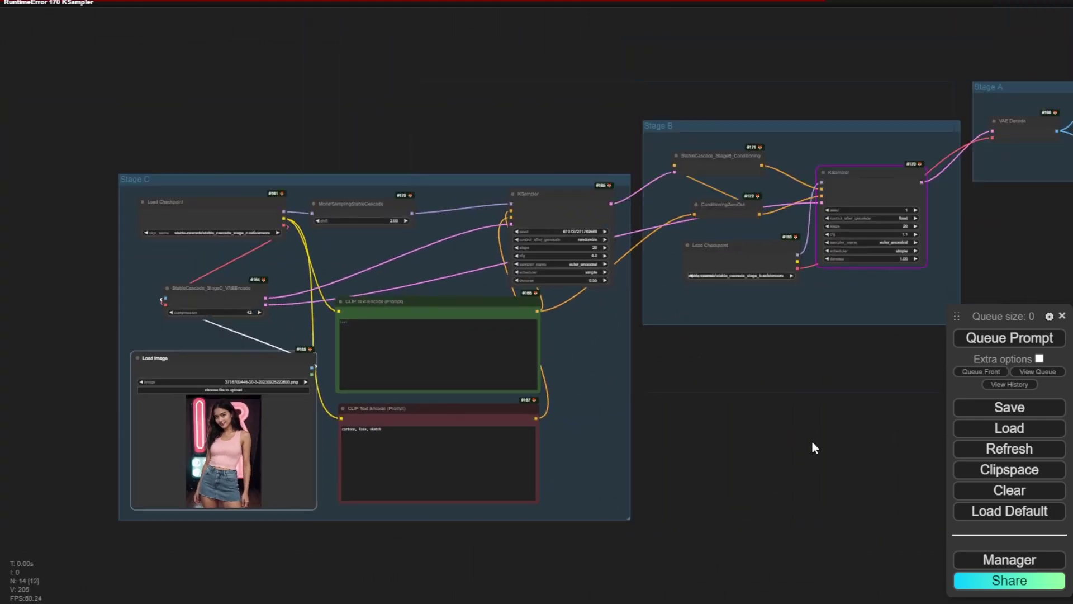
left_click(967, 338)
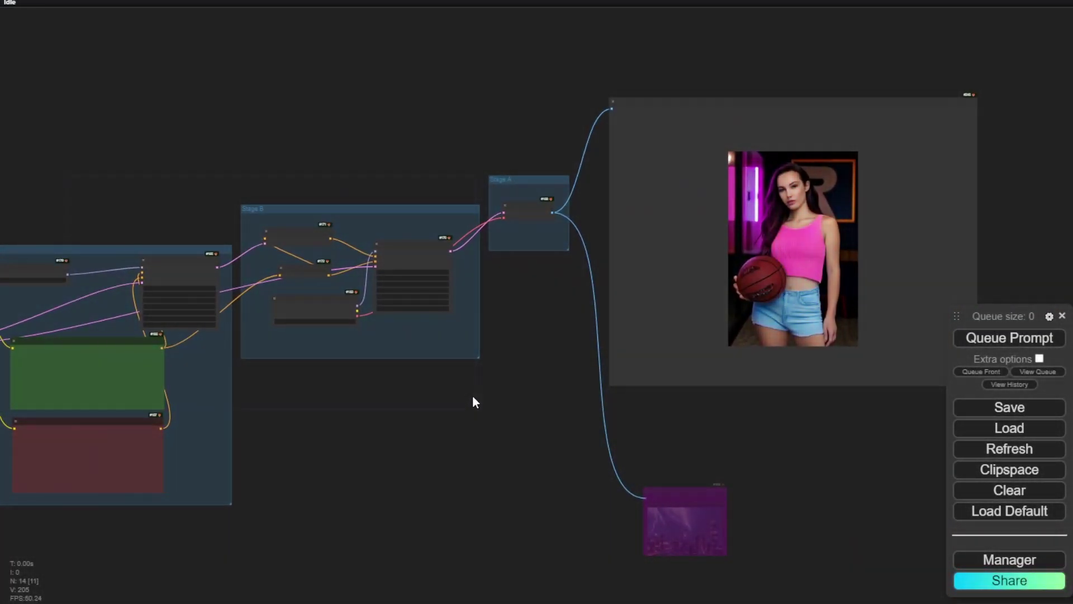
scroll(821, 263, "up", 10)
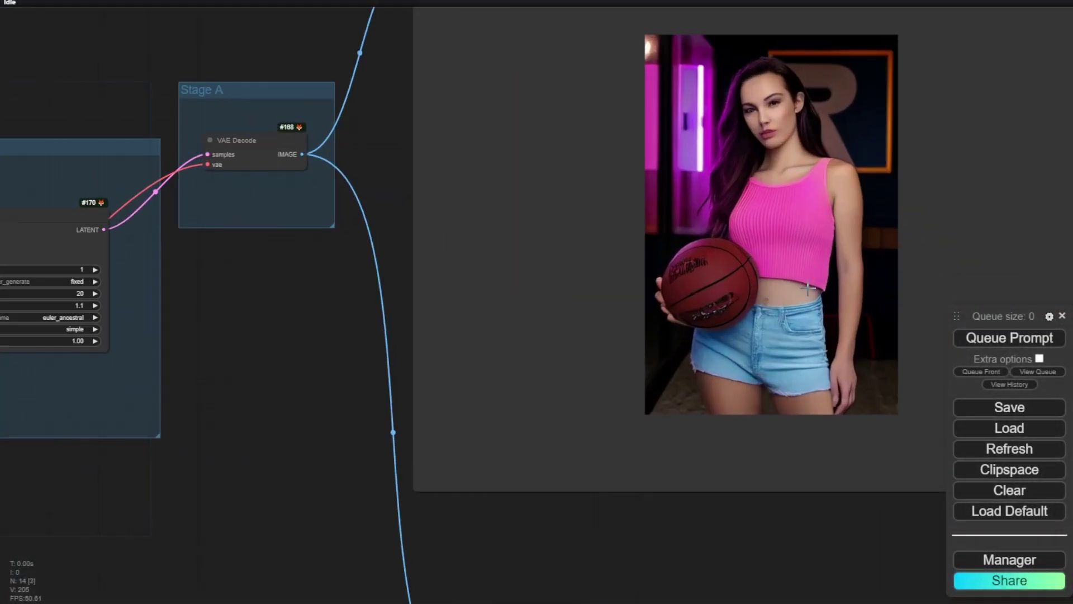
scroll(796, 298, "down", 3)
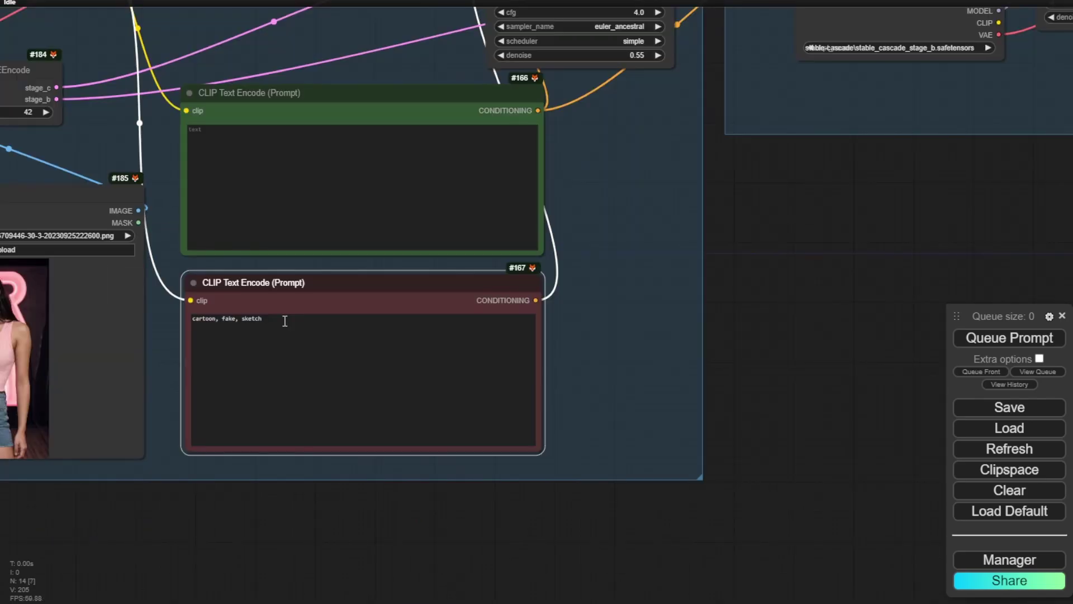
- Append ', 2D, 3D, low quality' to the negative prompt and regenerate the image
left_click(279, 321)
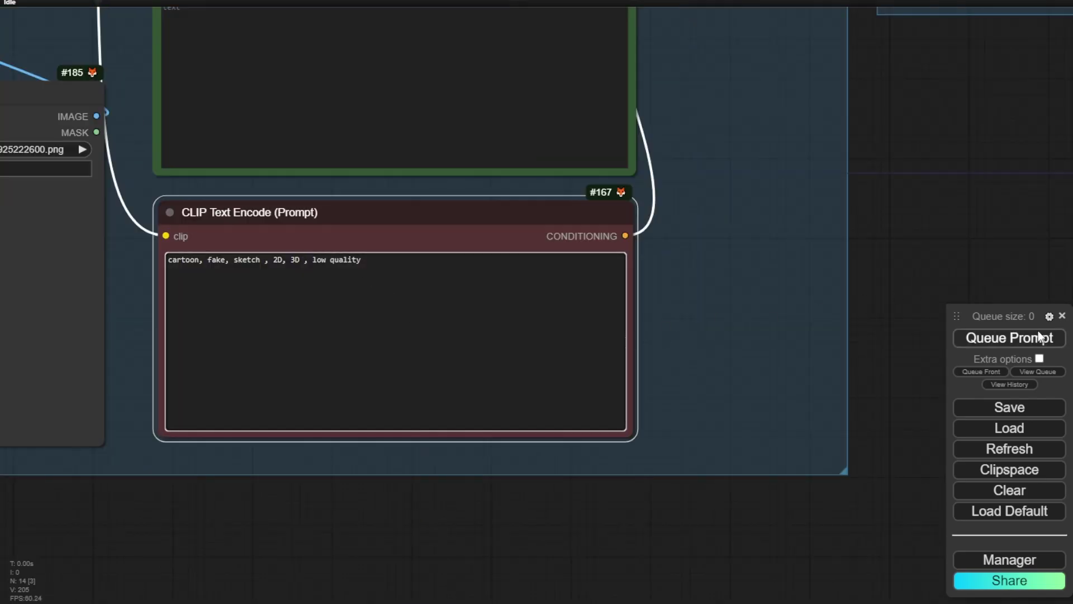
left_click(1035, 338)
scroll(920, 202, "down", 8)
scroll(209, 335, "up", 9)
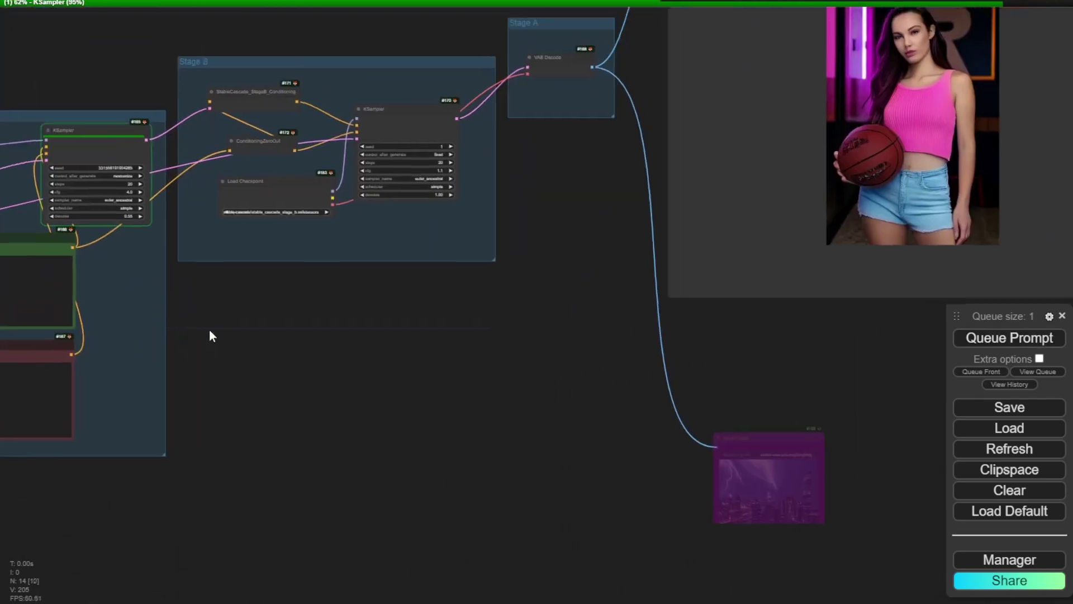
scroll(276, 337, "down", 2)
scroll(276, 336, "down", 1)
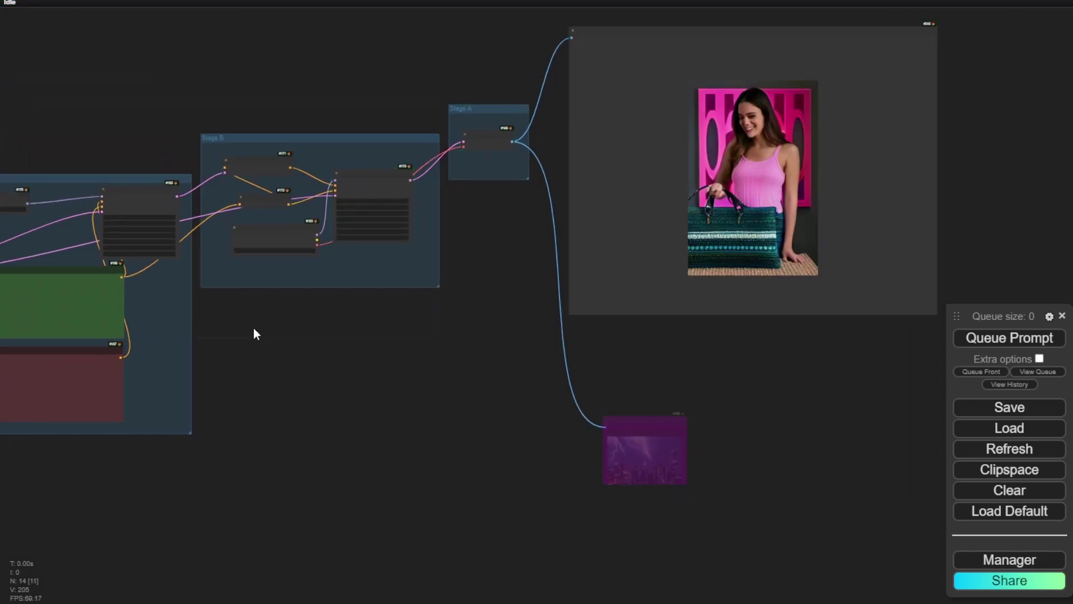
scroll(678, 165, "up", 10)
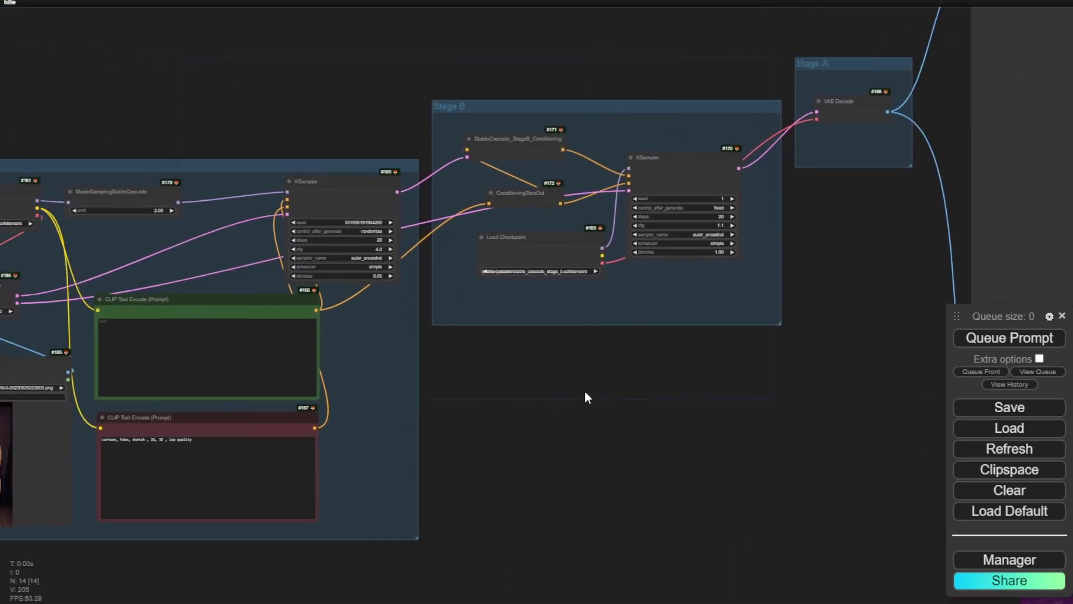
- Set the Stage C KSampler denoise to 0.35, generate again, and view the new preview
left_click(354, 234)
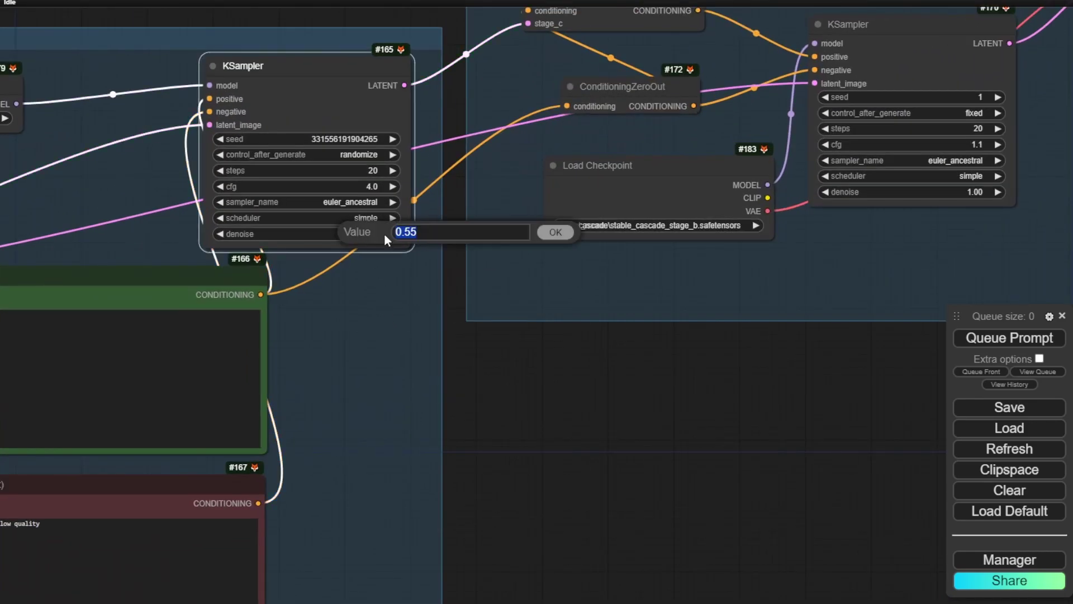
type("0.35")
key("Return")
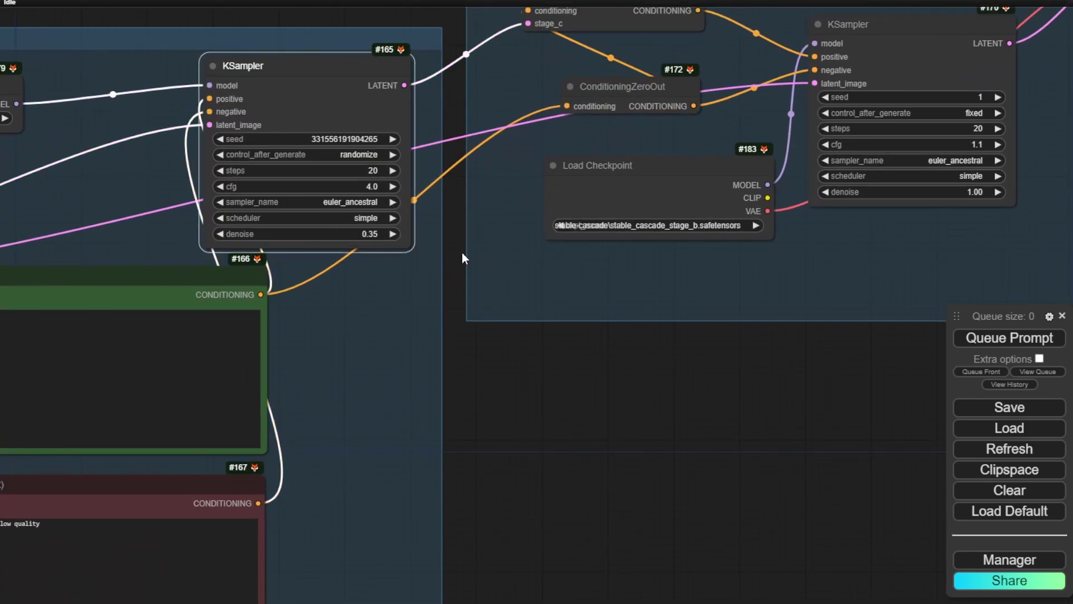
scroll(469, 264, "down", 1)
left_click(973, 339)
scroll(823, 425, "down", 3)
scroll(837, 429, "down", 3)
left_click_drag(847, 434, 410, 457)
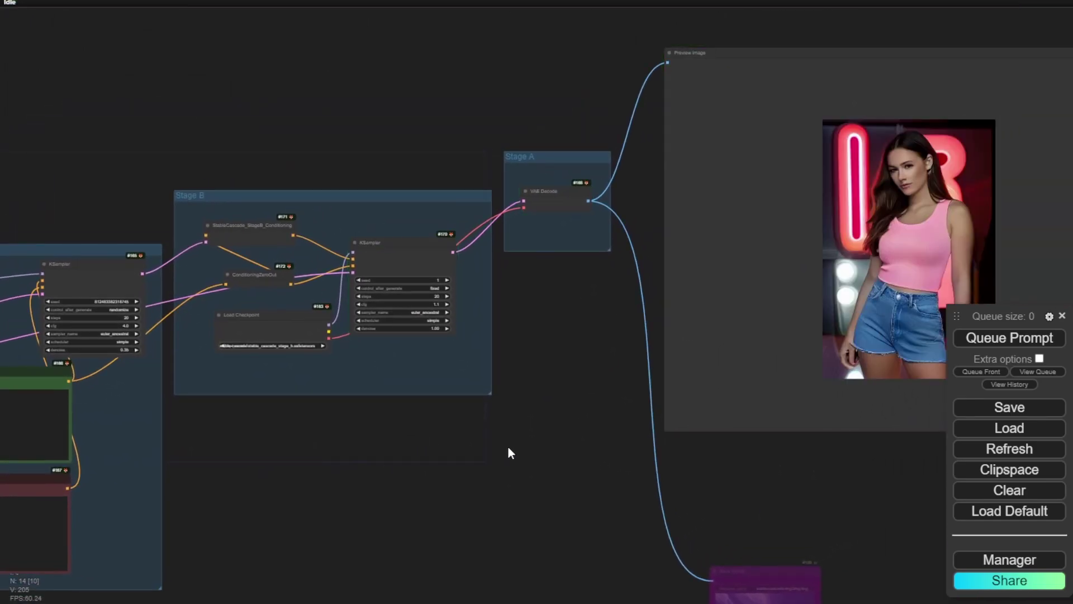
- Paste the sofa portrait photo into the Load Image node
left_click_drag(506, 459, 649, 355)
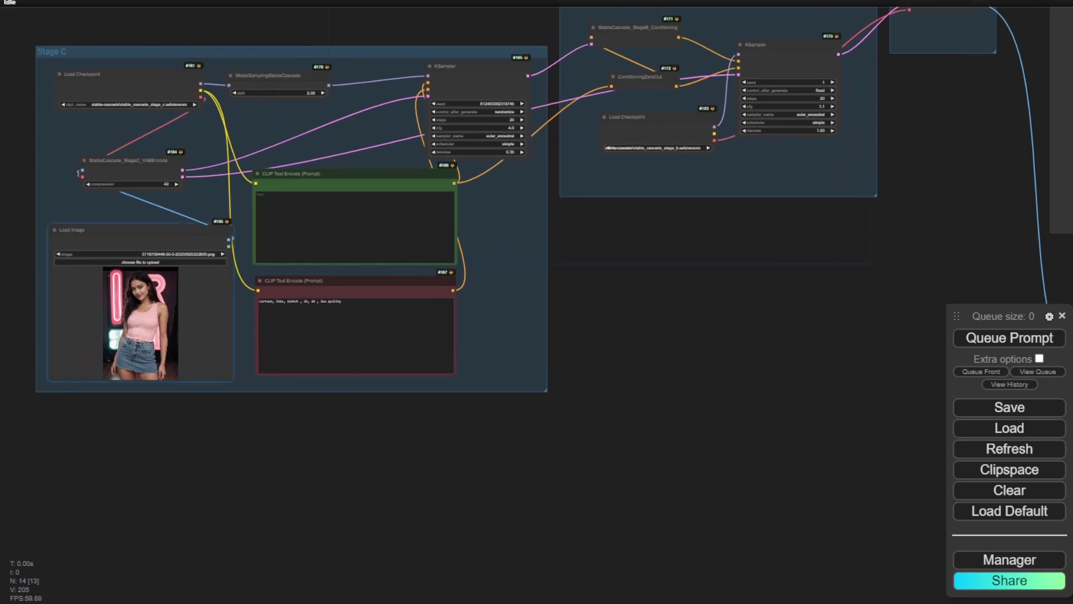
key("ctrl+v")
left_click_drag(242, 454, 271, 508)
scroll(176, 399, "up", 7)
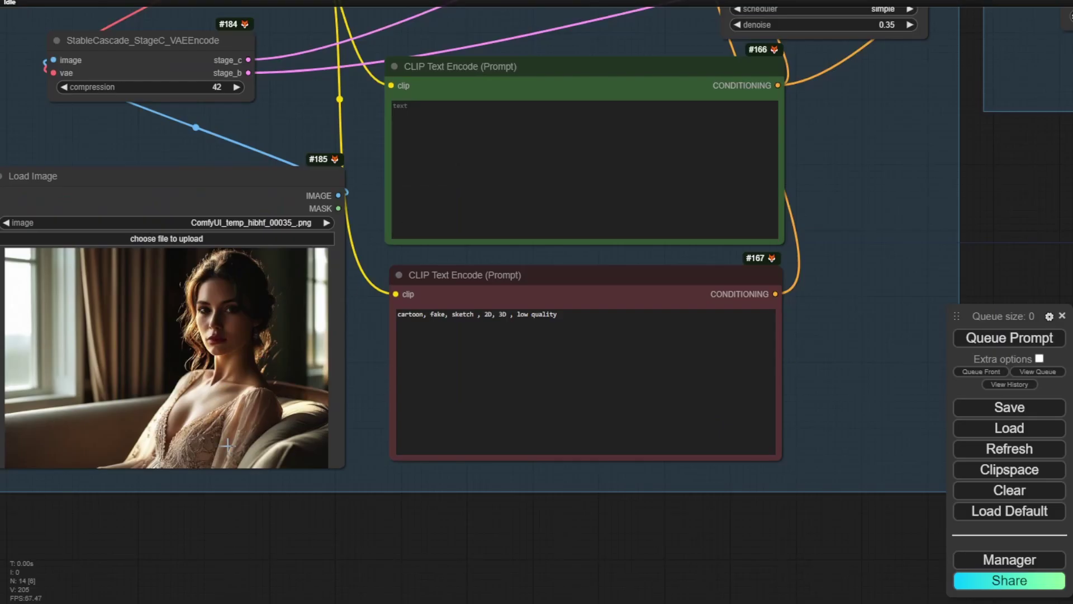
scroll(493, 544, "left", 5)
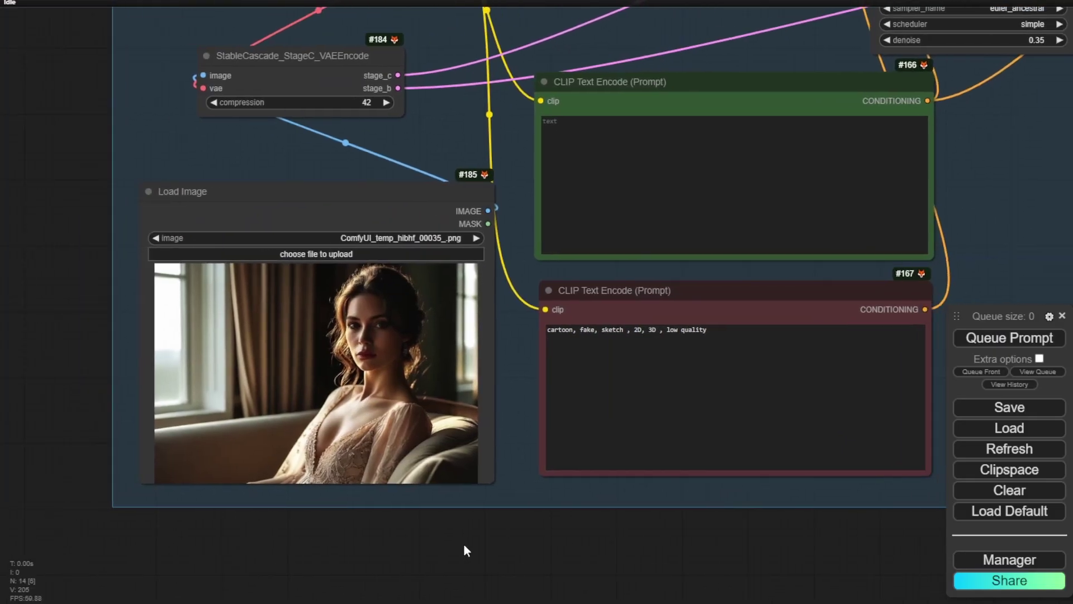
- Set the KSampler denoise to 0.40
left_click_drag(728, 493, 446, 546)
left_click(755, 93)
key("BackSpace")
key("BackSpace")
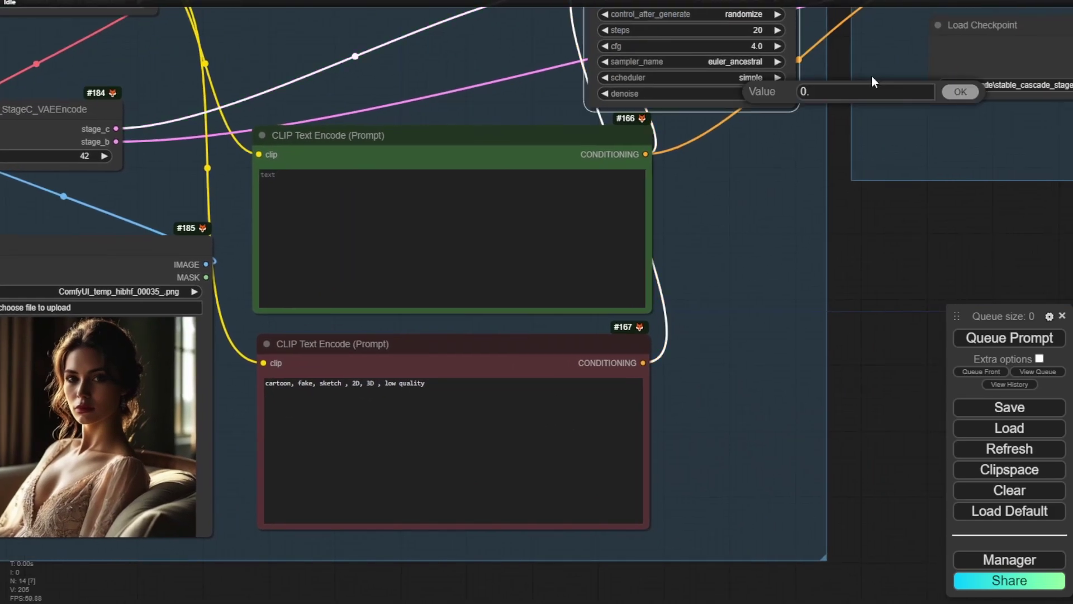
type("4")
key("Return")
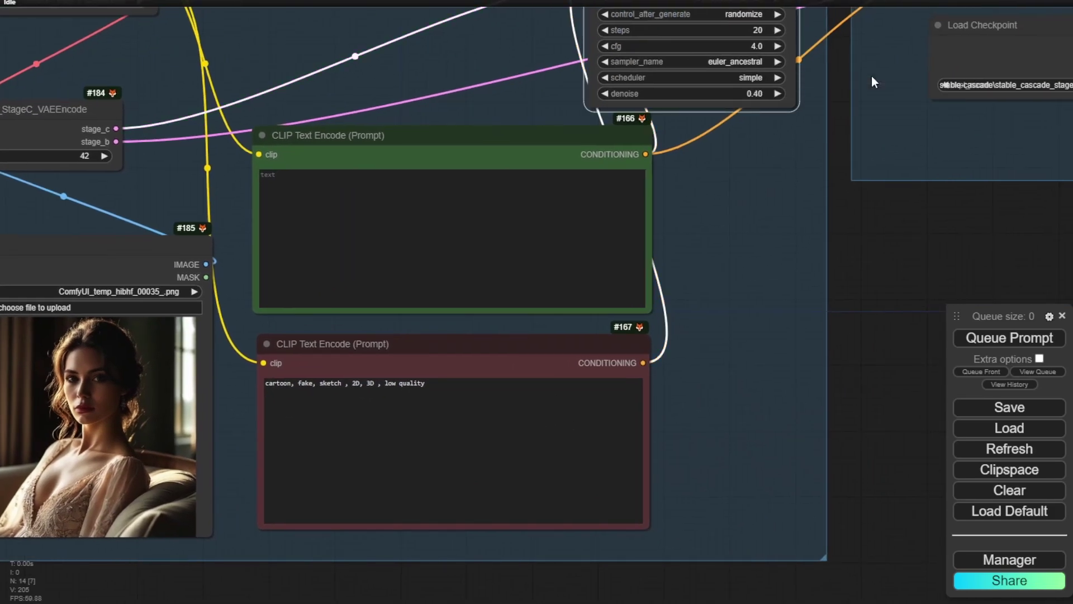
- Make the positive prompt 'ultra realistic, photo realism, super detail eyes' and start generating
left_click(559, 211)
type("ultra realistic ,")
type("photo realism, super detail eyes")
left_click(1009, 338)
scroll(970, 253, "down", 5)
- Pan and zoom to the Preview Image node to inspect the finished sofa-by-the-window portrait
scroll(819, 301, "down", 3)
left_click_drag(819, 300, 479, 301)
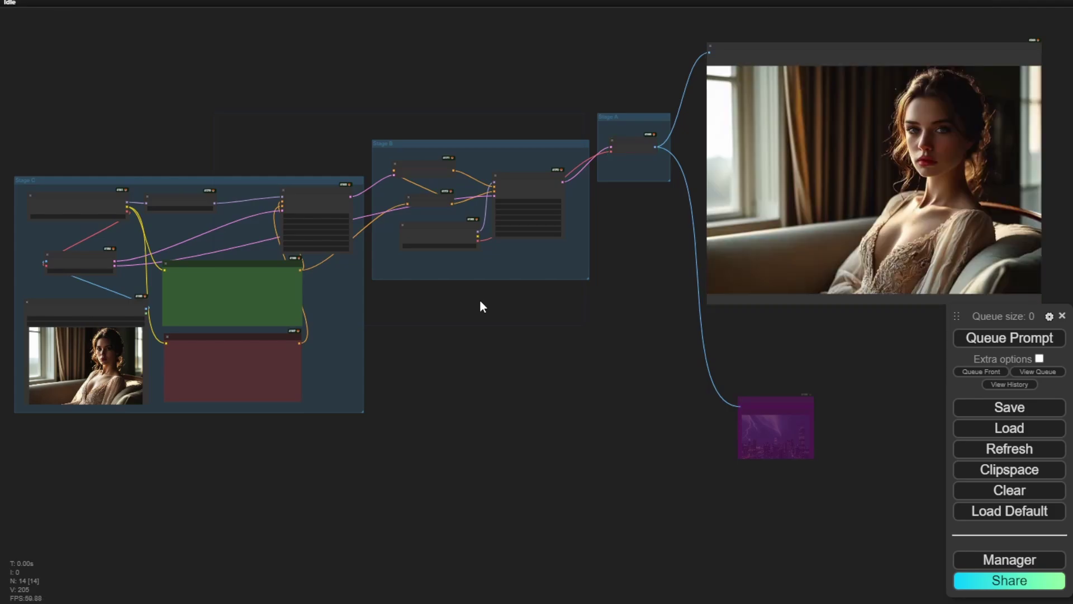
left_click_drag(889, 337, 745, 429)
scroll(863, 248, "up", 10)
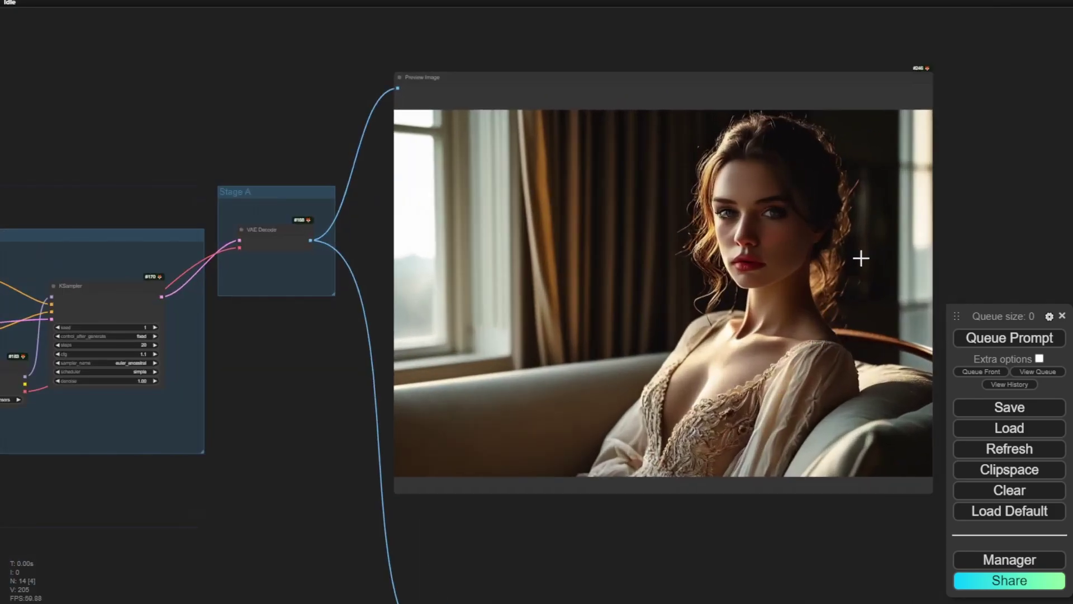
scroll(865, 249, "down", 5)
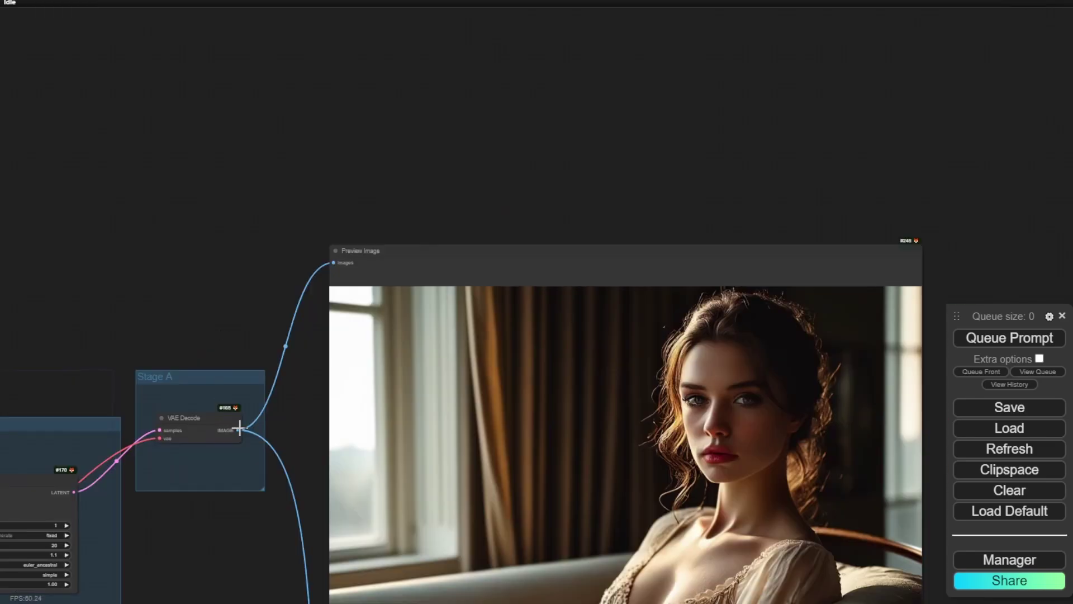
- Add a Load Upscale Model node linked to a new Upscale Image (using Model) node
double_click(472, 128)
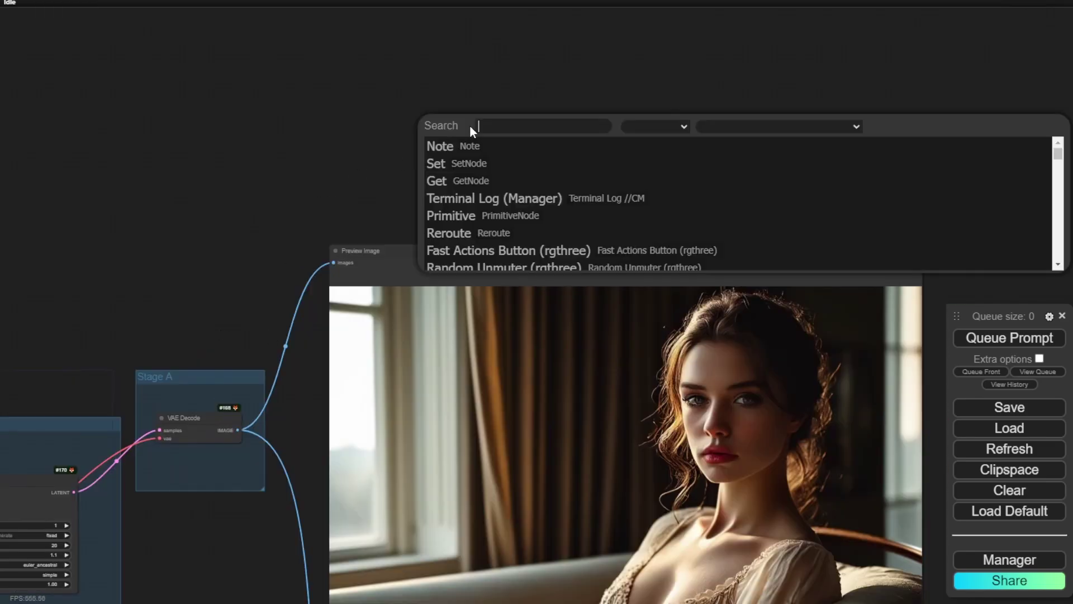
type("upsca")
left_click(555, 188)
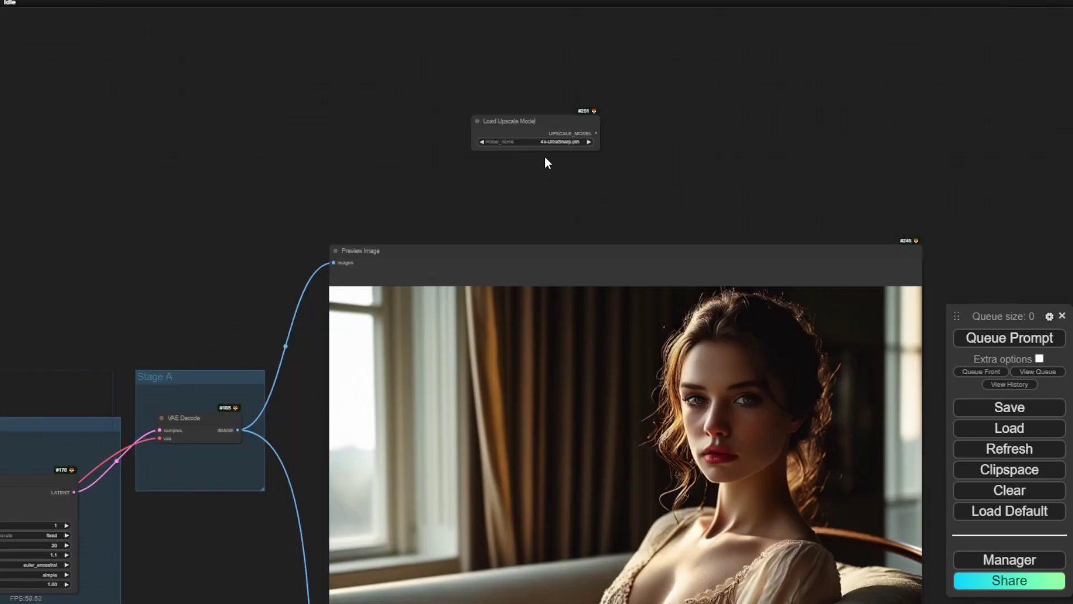
scroll(545, 158, "up", 3)
left_click_drag(628, 121, 495, 150)
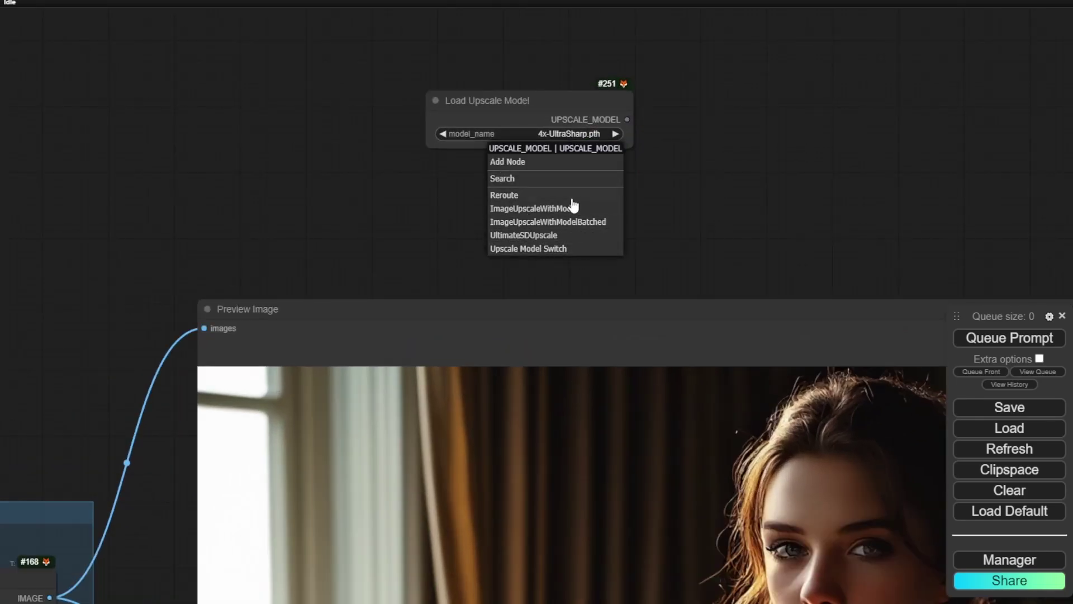
left_click(527, 208)
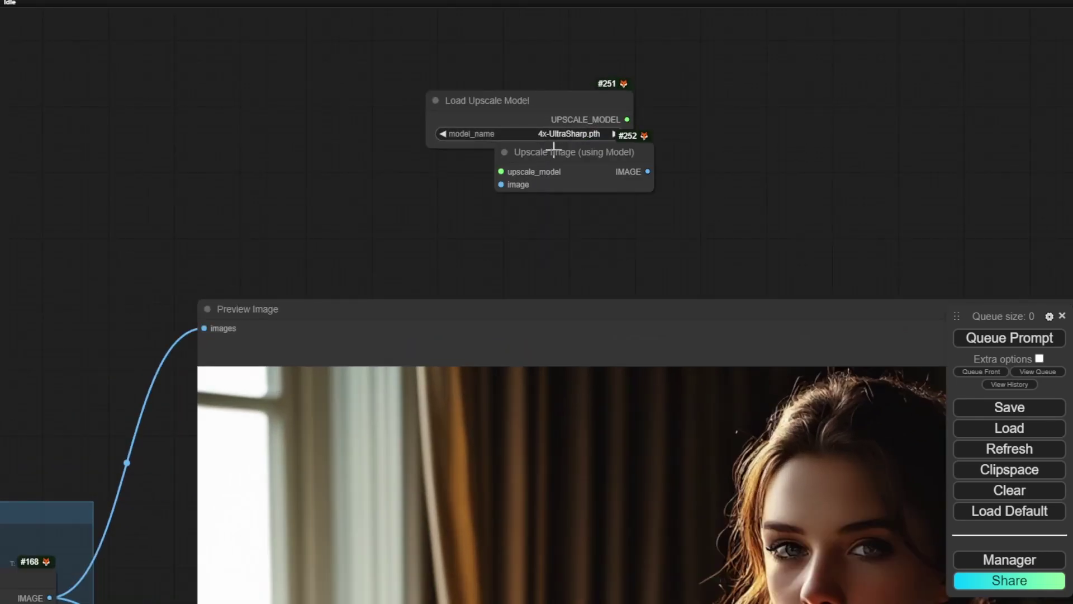
left_click_drag(556, 147, 493, 193)
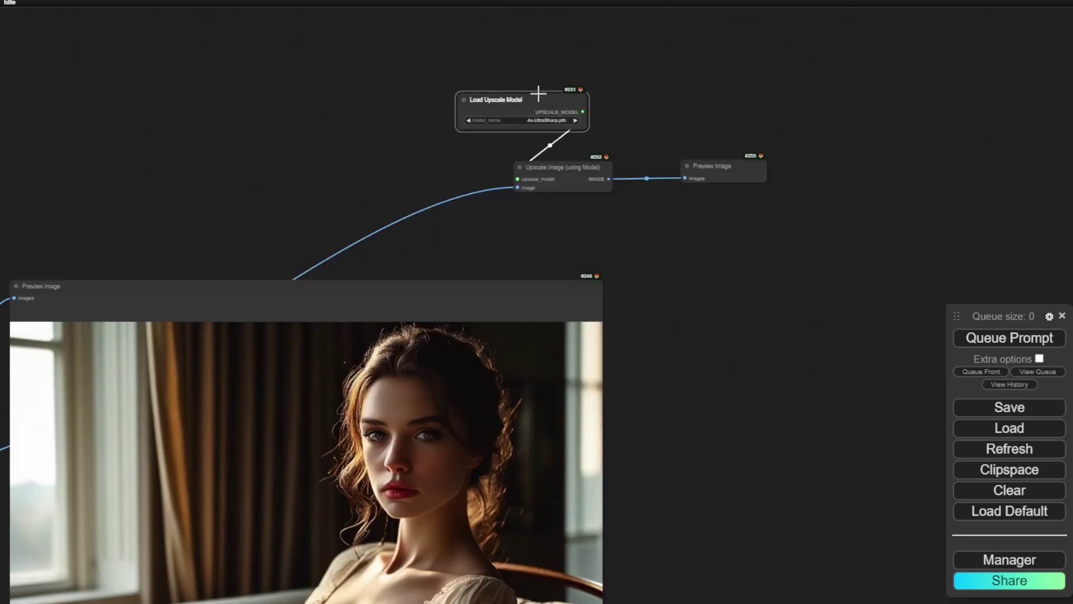
left_click_drag(542, 91, 578, 106)
- Select 4xFaceUpSharpDAT.pth as the upscale model
scroll(632, 92, "up", 2)
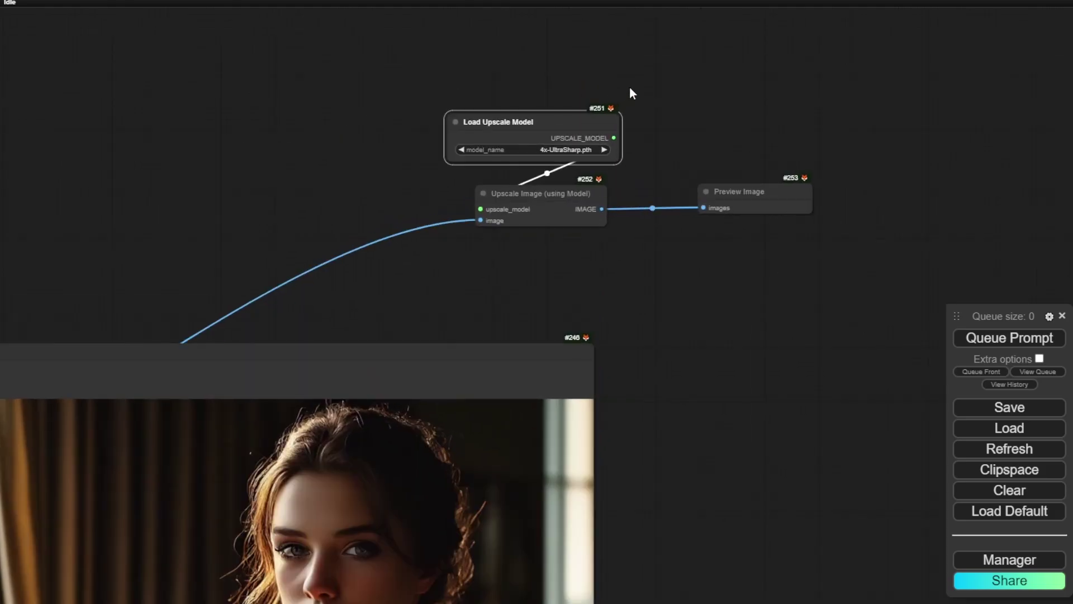
scroll(631, 93, "up", 3)
left_click(568, 165)
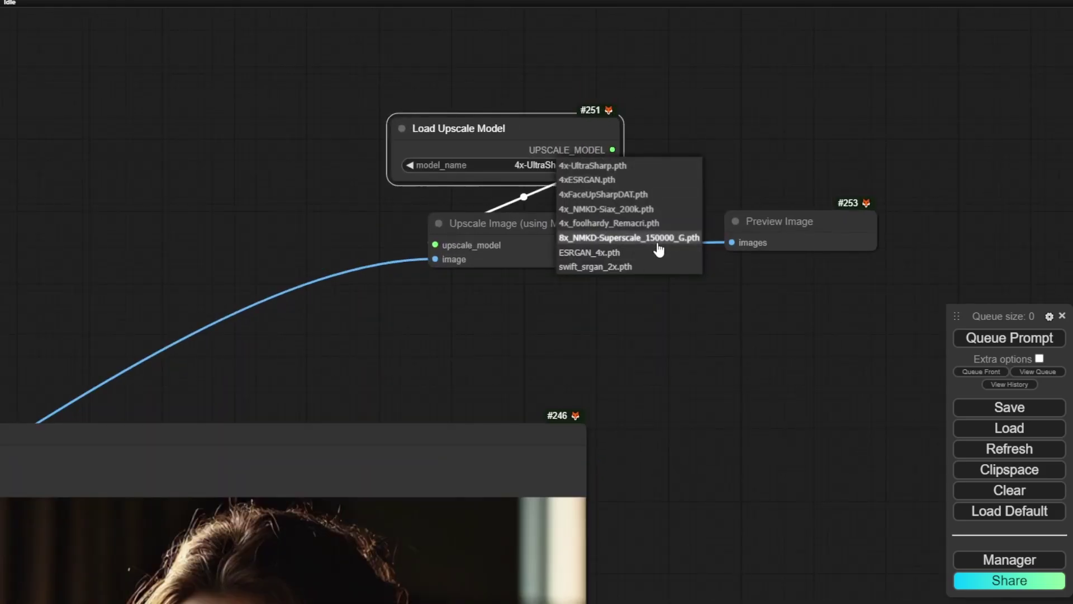
left_click(620, 194)
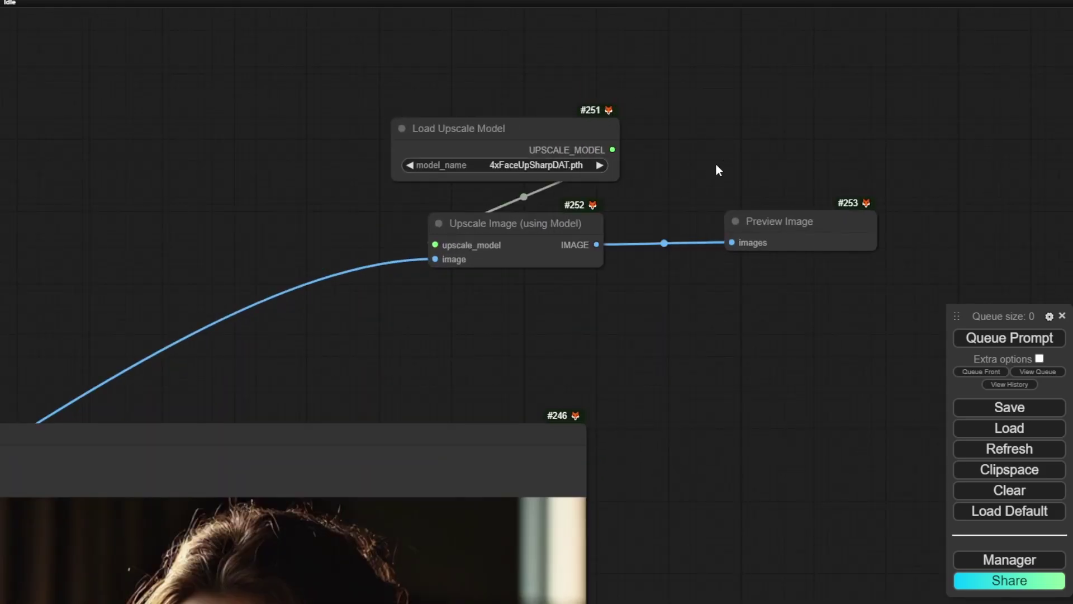
- Run the workflow and enlarge the preview node to view the upscaled portrait
left_click(1009, 337)
scroll(780, 387, "down", 4)
left_click_drag(659, 292, 540, 197)
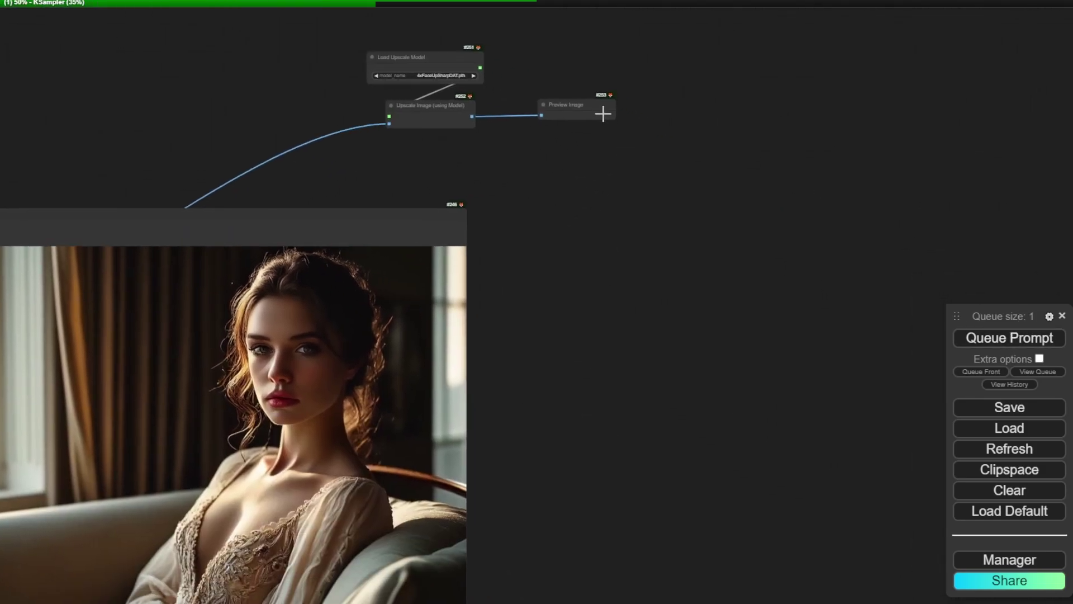
left_click_drag(614, 119, 990, 525)
scroll(458, 150, "down", 2)
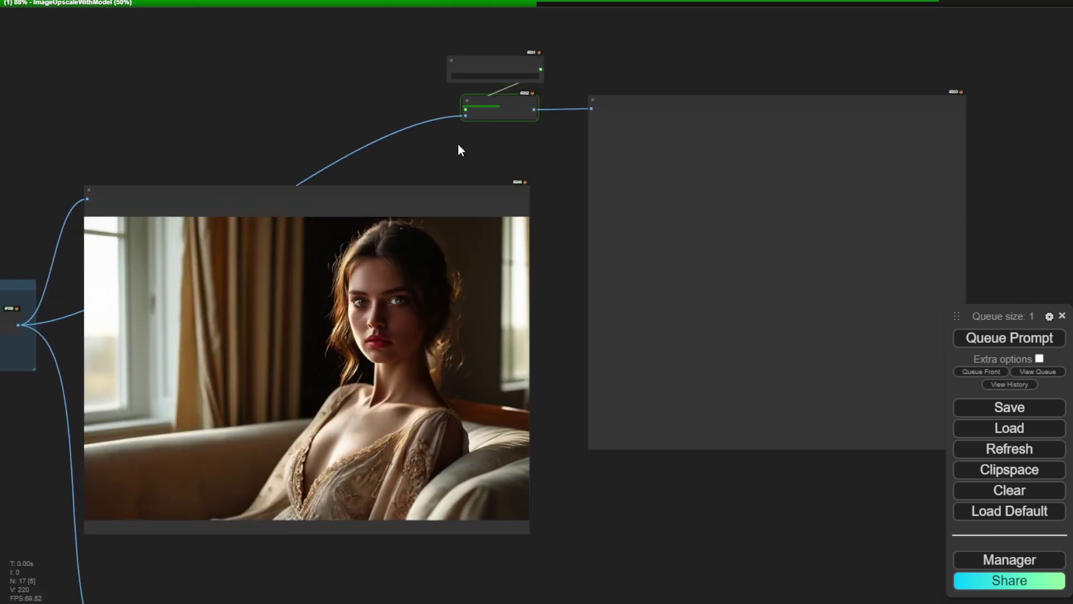
scroll(991, 201, "up", 2)
scroll(990, 199, "up", 3)
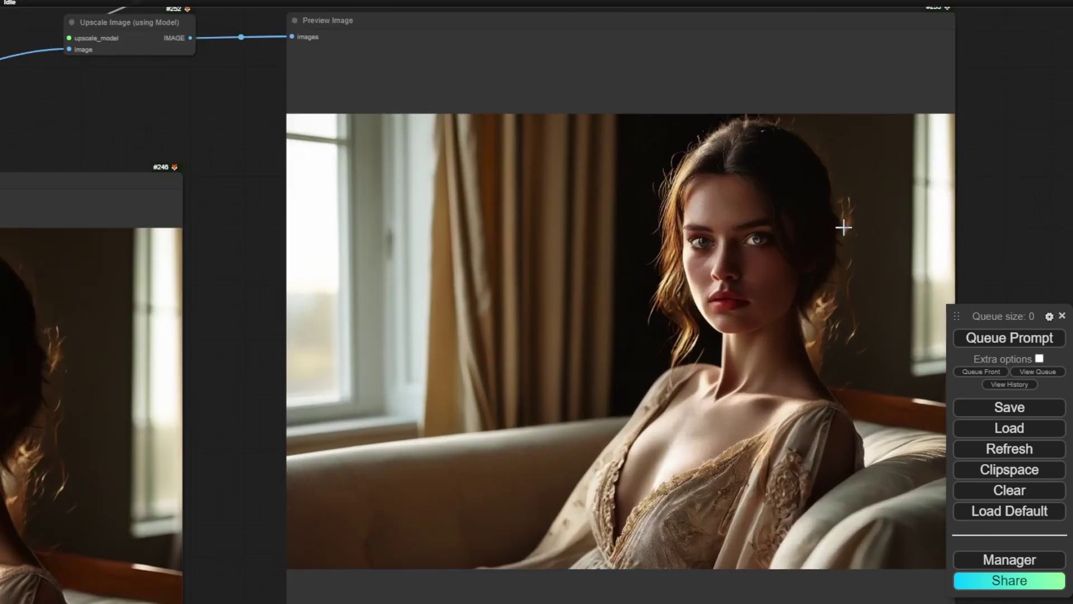
scroll(838, 226, "up", 3)
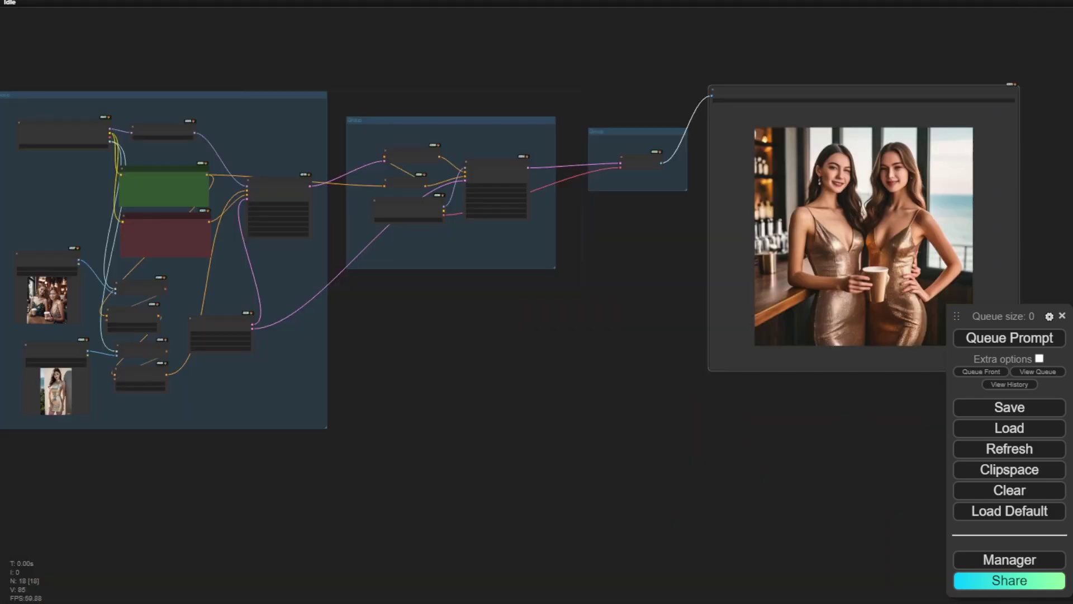
- Align CLIP Vision Encode #240 and unCLIPConditioning #239 for the first reference image
scroll(423, 403, "up", 2)
scroll(369, 446, "up", 2)
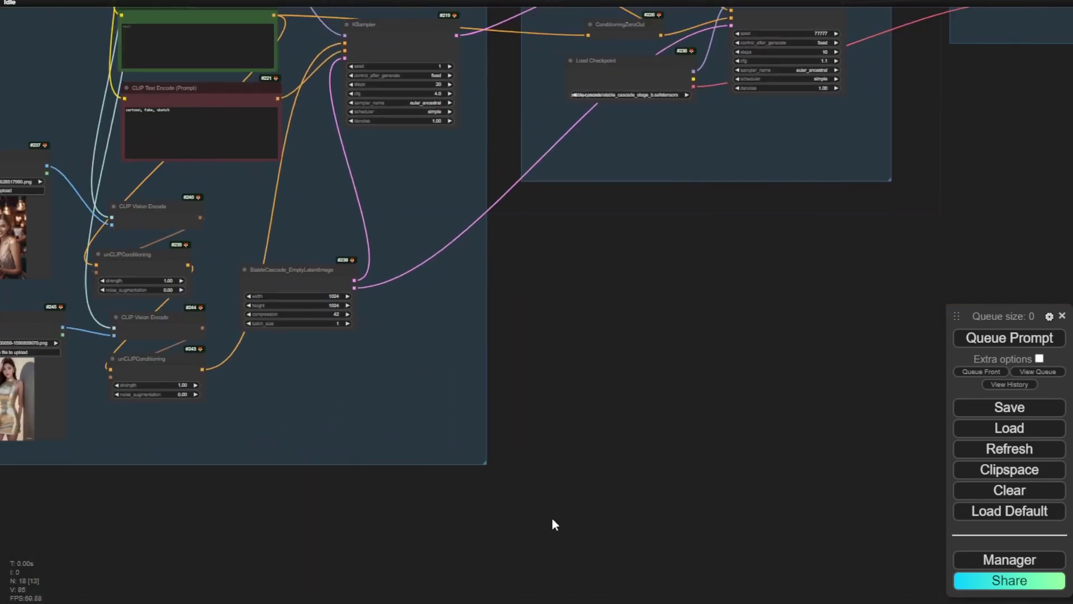
left_click_drag(295, 519, 478, 542)
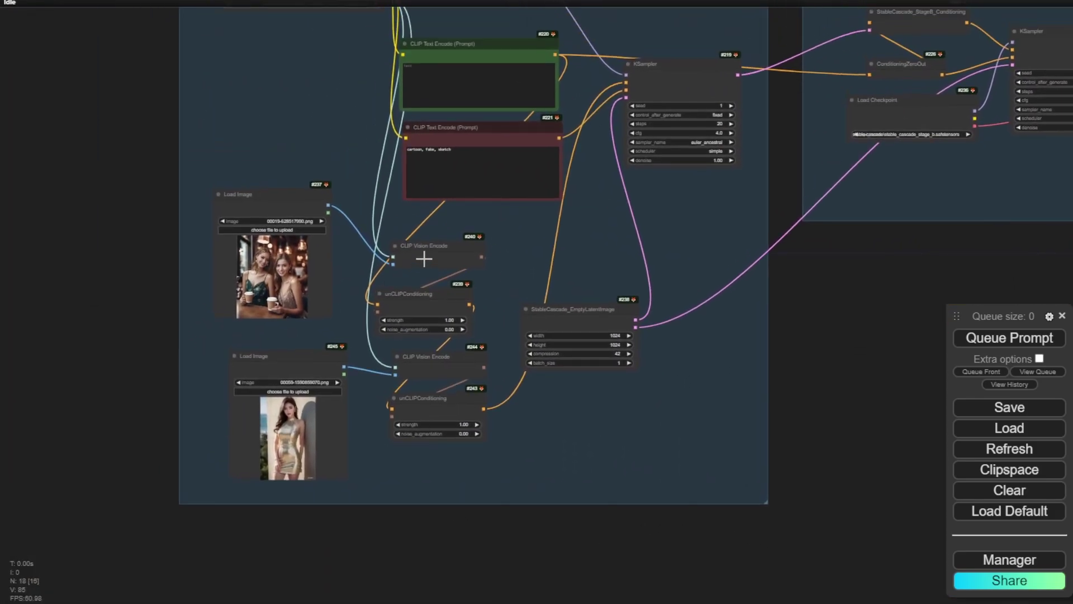
left_click_drag(449, 249, 422, 237)
scroll(389, 259, "up", 6)
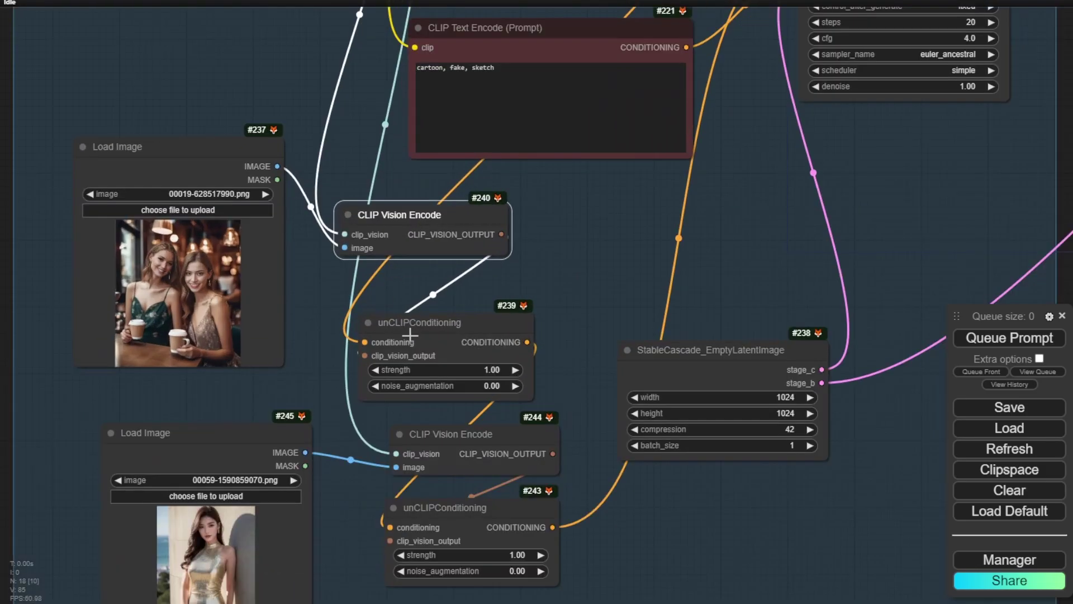
left_click_drag(413, 325, 391, 289)
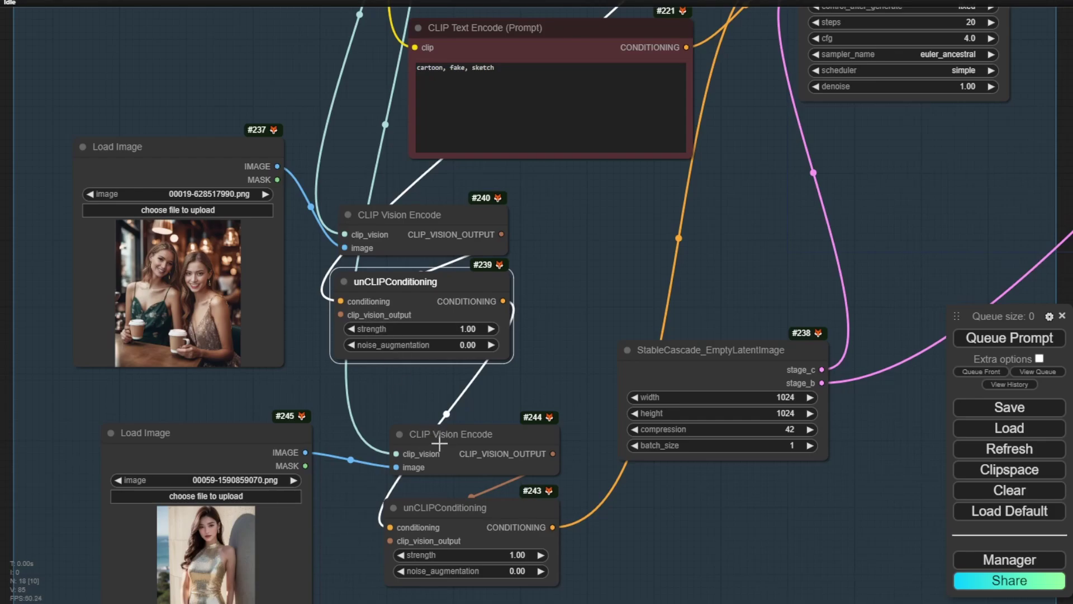
- Position CLIP Vision Encode #244 and unCLIPConditioning #243 for the second reference beneath them
left_click_drag(440, 444, 462, 440)
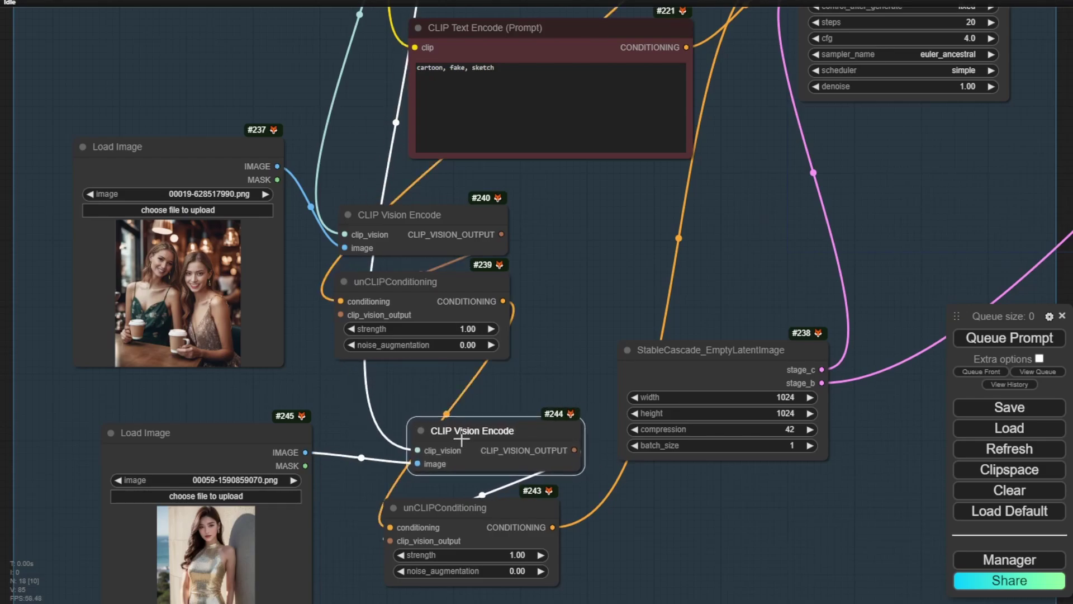
scroll(462, 441, "up", 3)
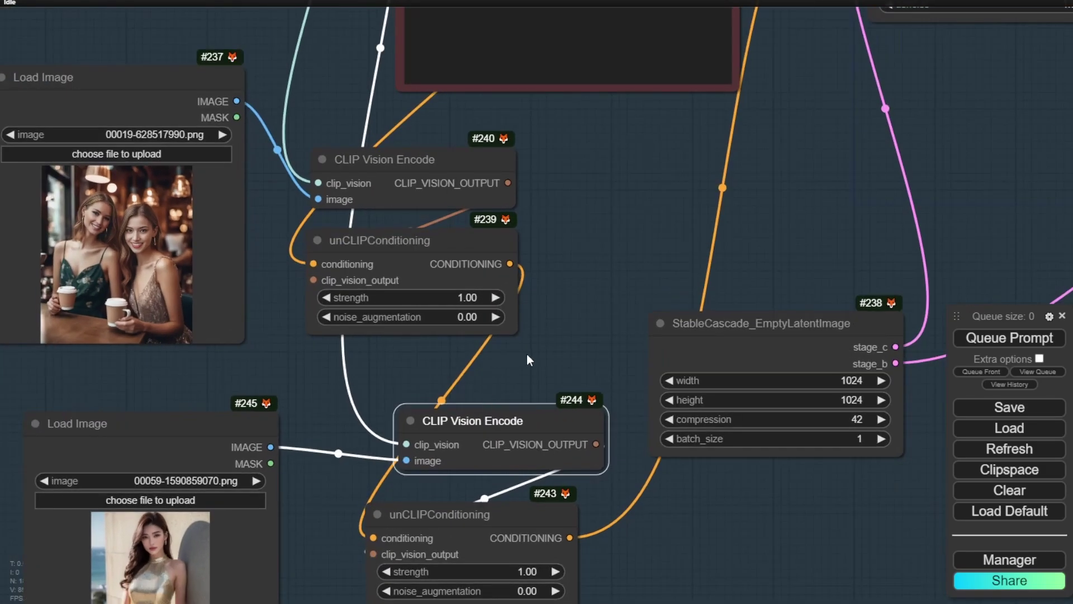
left_click_drag(528, 354, 431, 268)
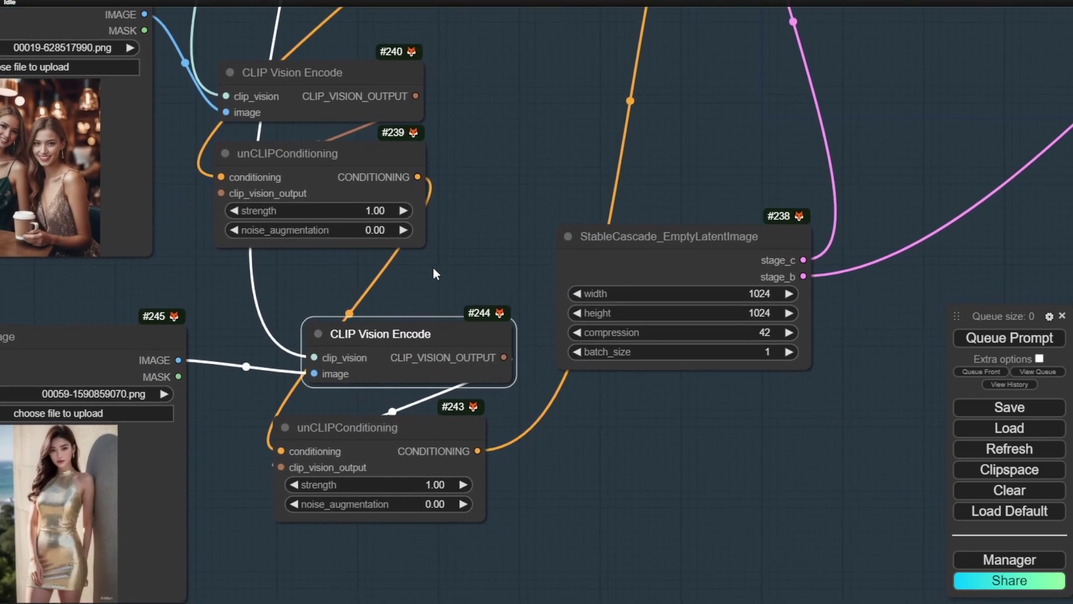
left_click_drag(383, 426, 464, 468)
left_click_drag(387, 342, 355, 377)
left_click_drag(441, 473, 692, 446)
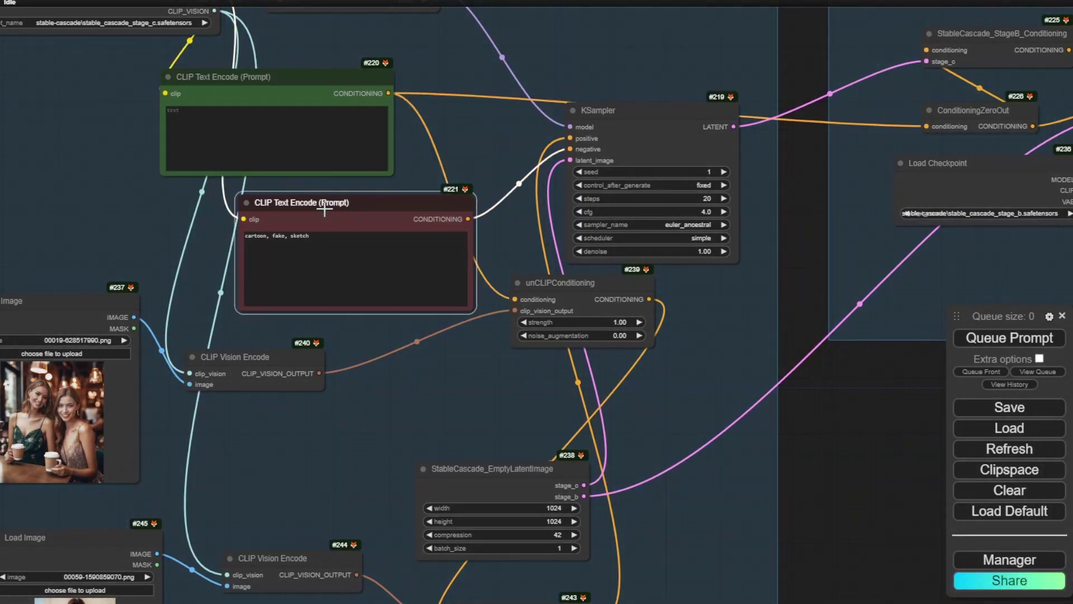
- Rearrange the negative prompt, first unCLIPConditioning and Empty Latent Image nodes around the sampler
left_click_drag(280, 207, 272, 203)
left_click_drag(563, 293, 479, 376)
left_click_drag(495, 464, 647, 332)
left_click_drag(484, 367, 437, 378)
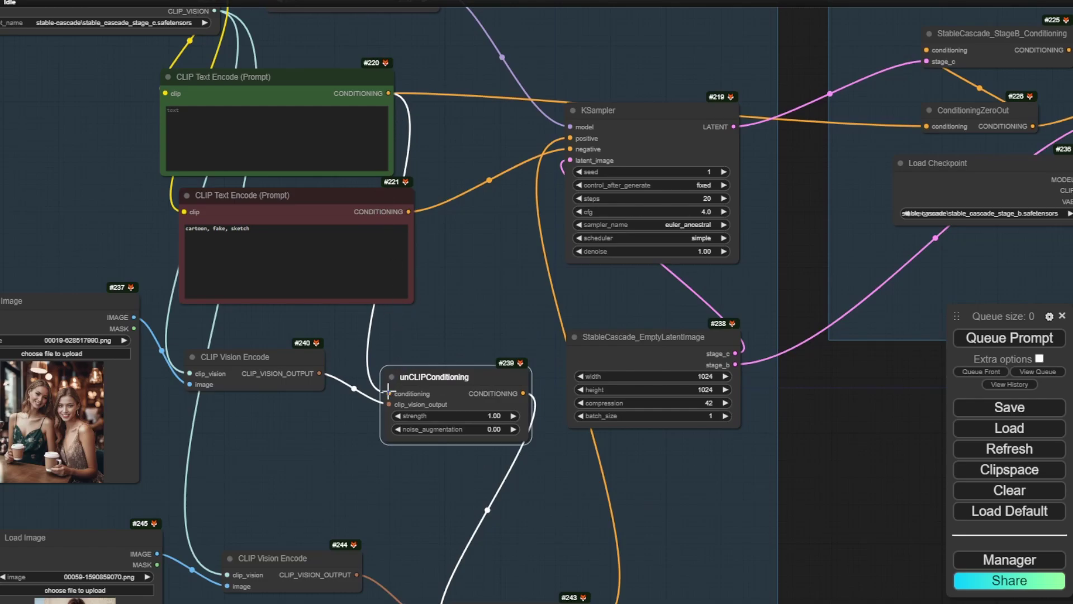
- Connect unCLIPConditioning #239's output into #243's conditioning input and line up both nodes
left_click_drag(448, 494, 344, 286)
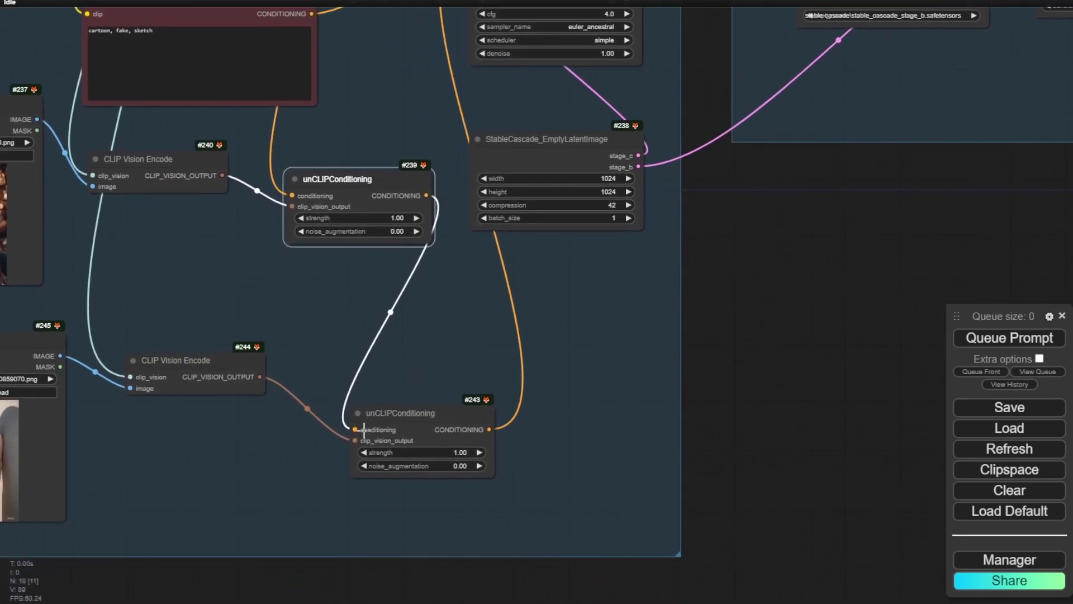
mouse_move(355, 429)
left_mouse_down()
mouse_move(336, 388)
mouse_move(347, 429)
left_mouse_up()
scroll(454, 429, "up", 5)
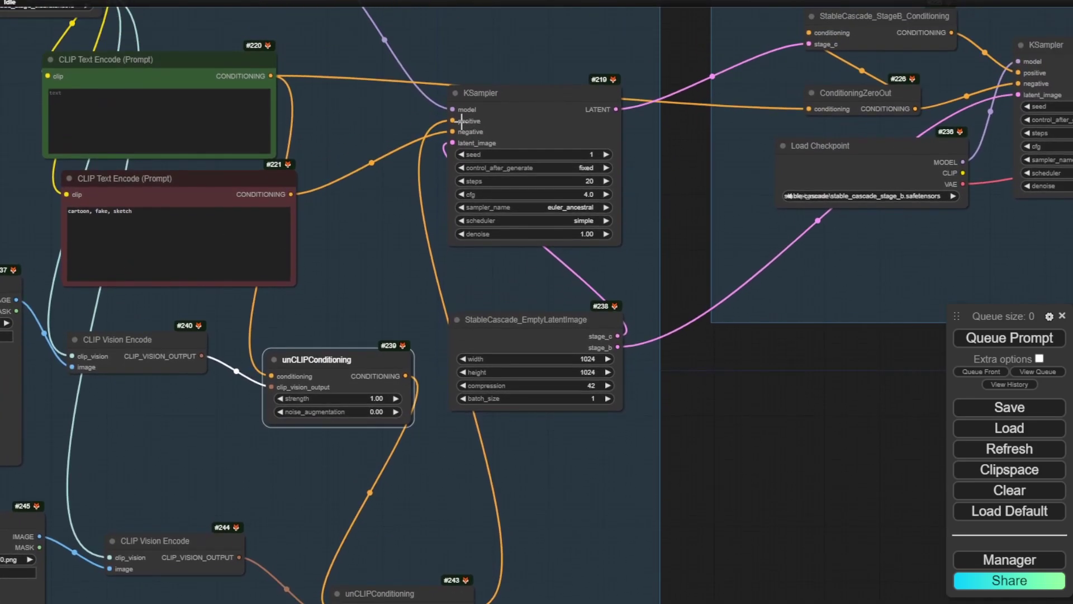
scroll(475, 511, "down", 5)
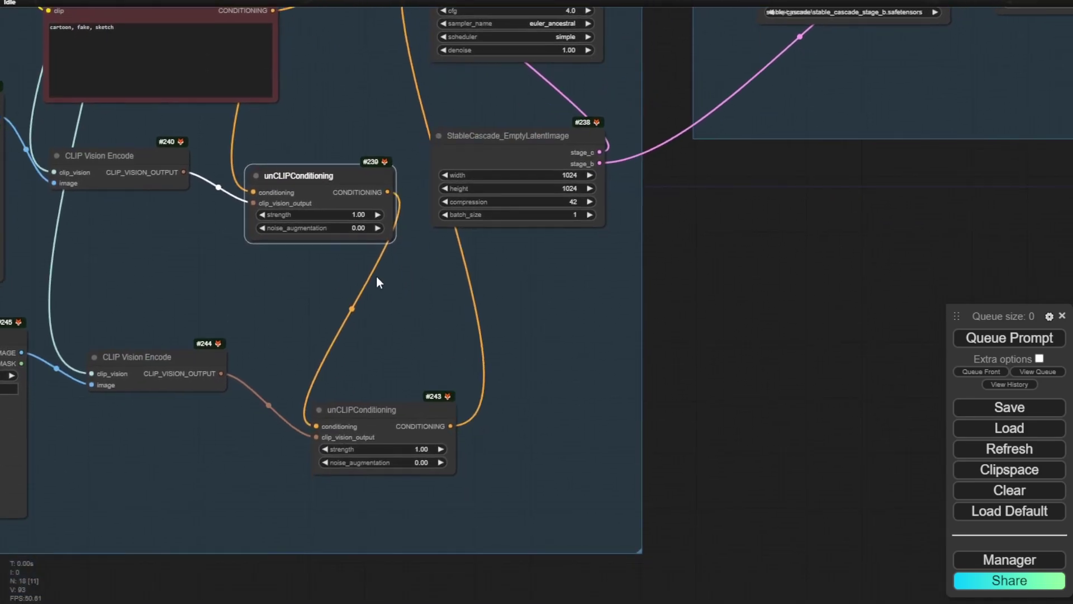
left_click_drag(311, 192, 277, 167)
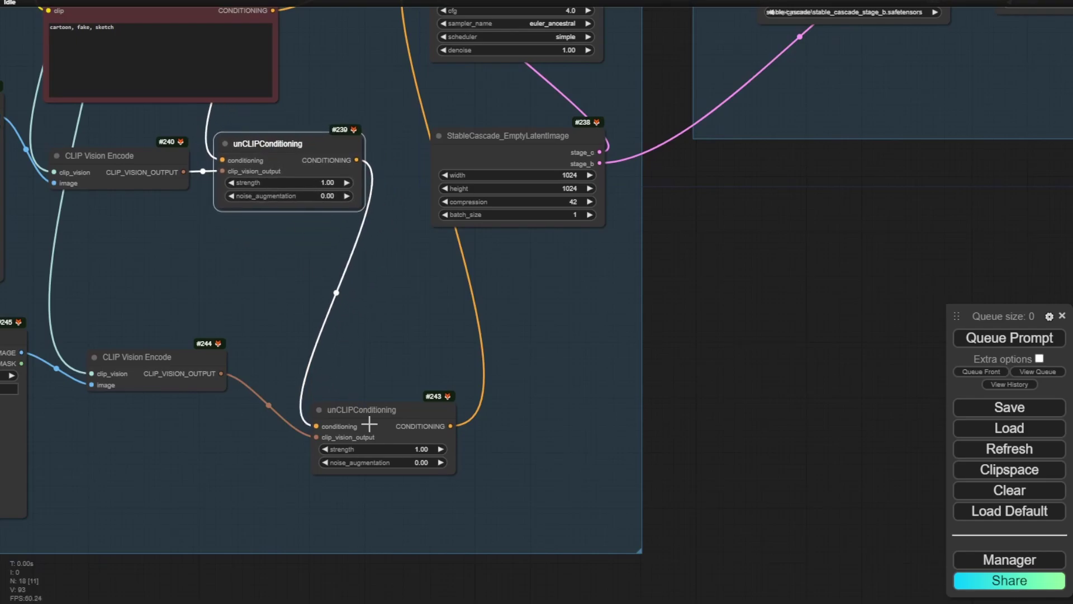
left_click_drag(369, 425, 333, 378)
- Bring all workflow groups into view and queue the two-reference workflow
scroll(158, 543, "down", 8)
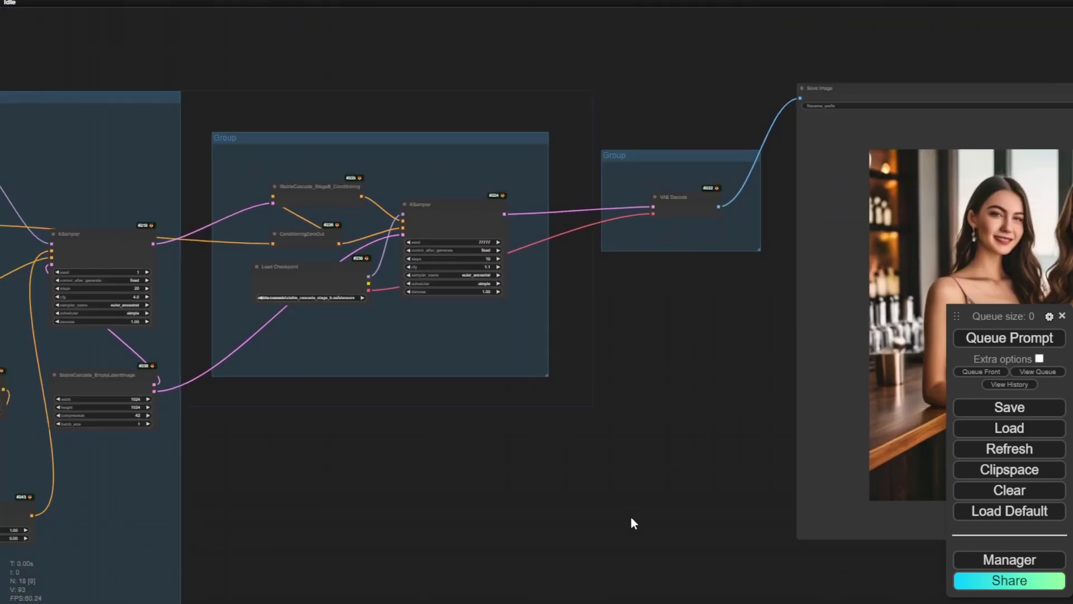
left_click_drag(632, 518, 177, 453)
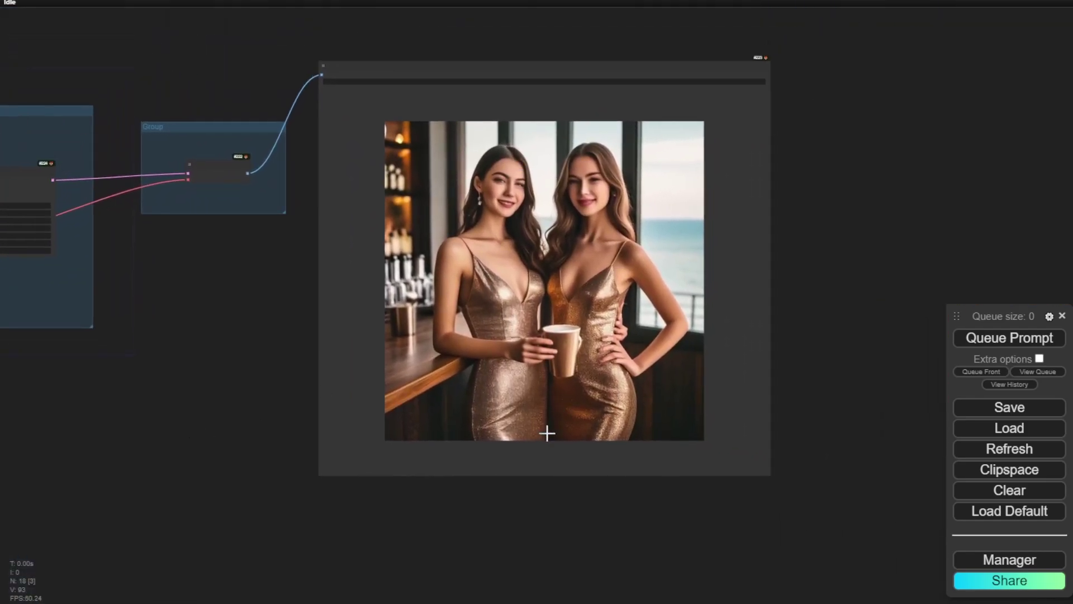
scroll(243, 475, "down", 4)
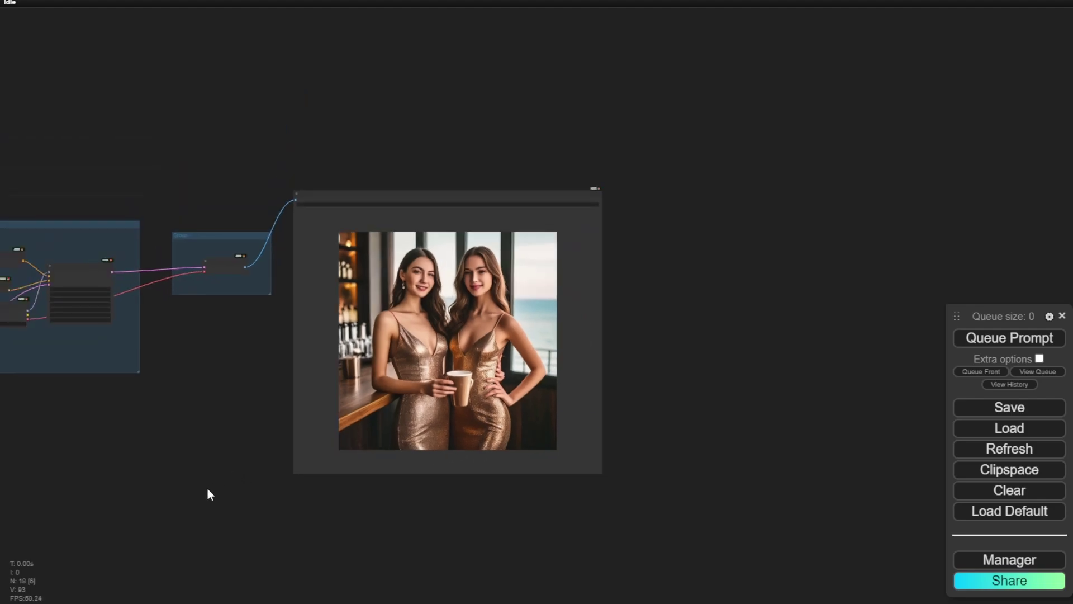
left_click_drag(209, 494, 616, 340)
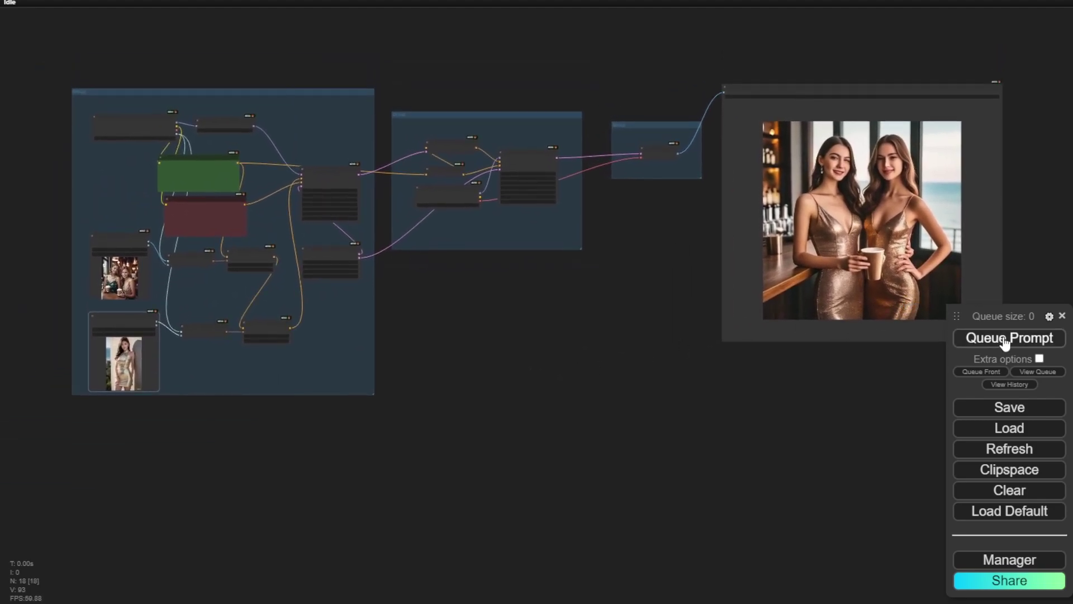
left_click(1006, 339)
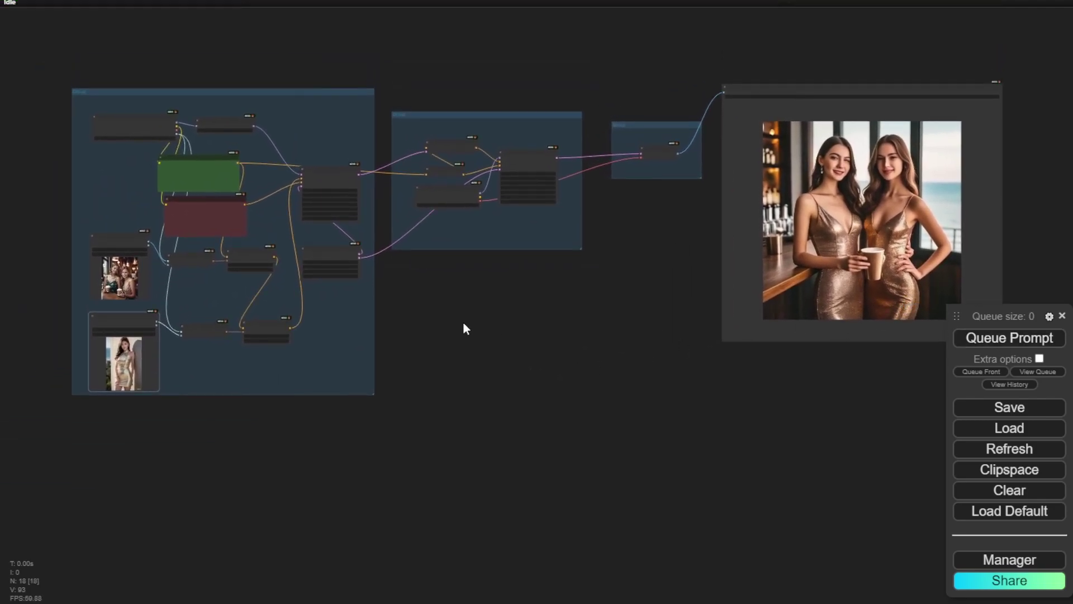
scroll(395, 240, "up", 6)
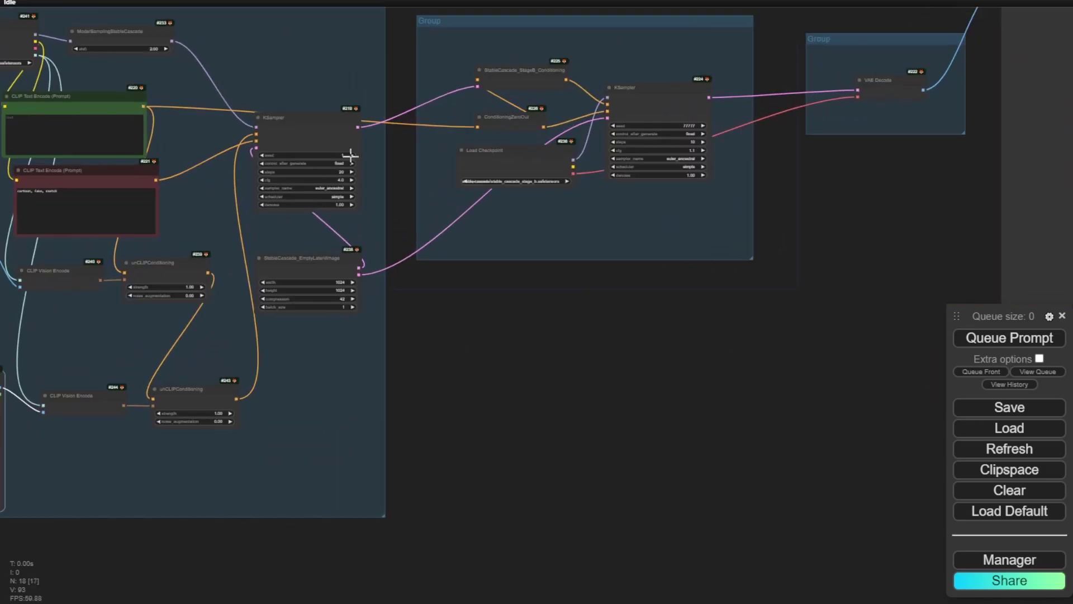
- Select the first-stage KSampler, queue another generation, and view the gold-dress bar image
left_click(348, 156)
left_click(1032, 347)
scroll(654, 408, "down", 3)
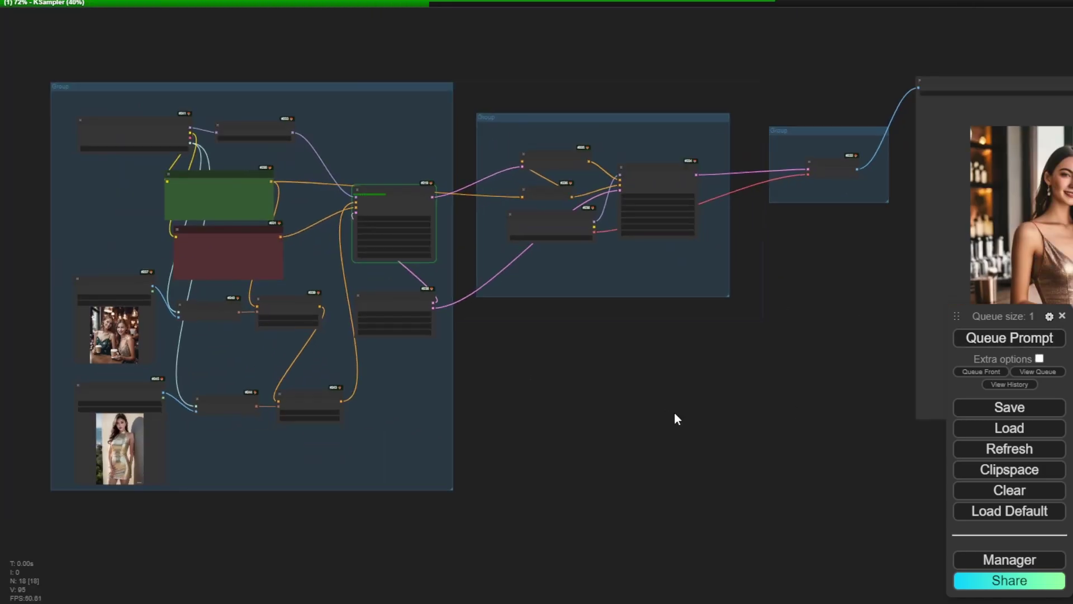
left_click_drag(674, 412, 395, 417)
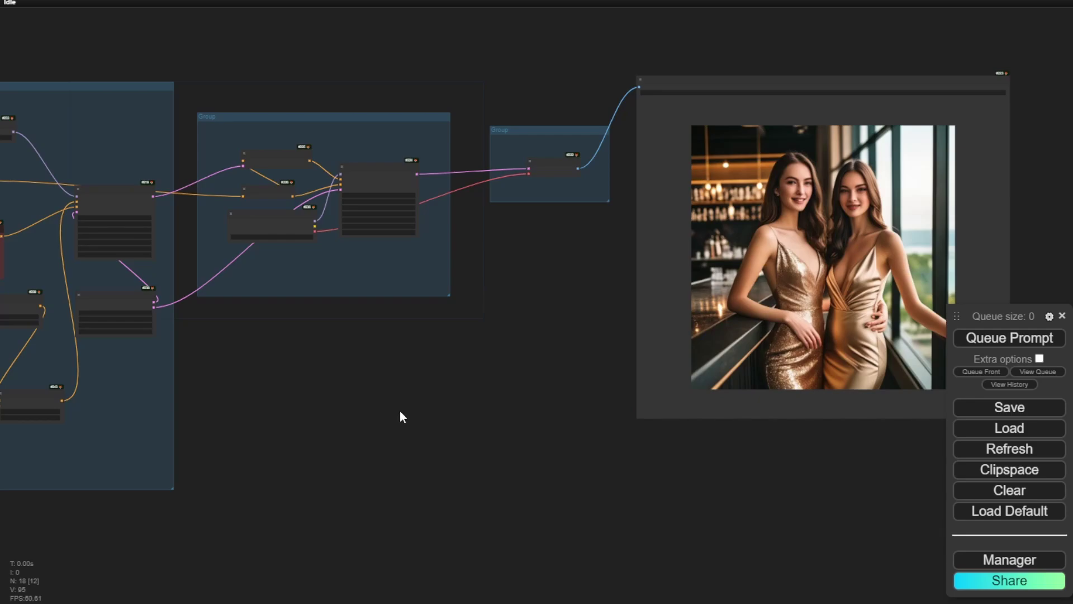
scroll(364, 418, "down", 2)
left_click_drag(379, 407, 533, 362)
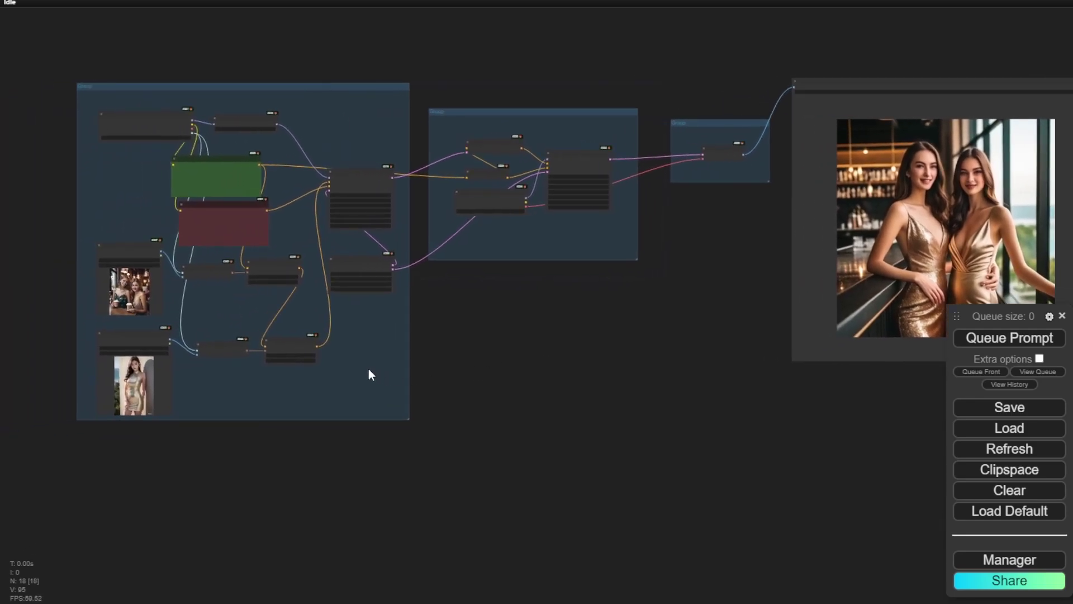
scroll(73, 297, "up", 10)
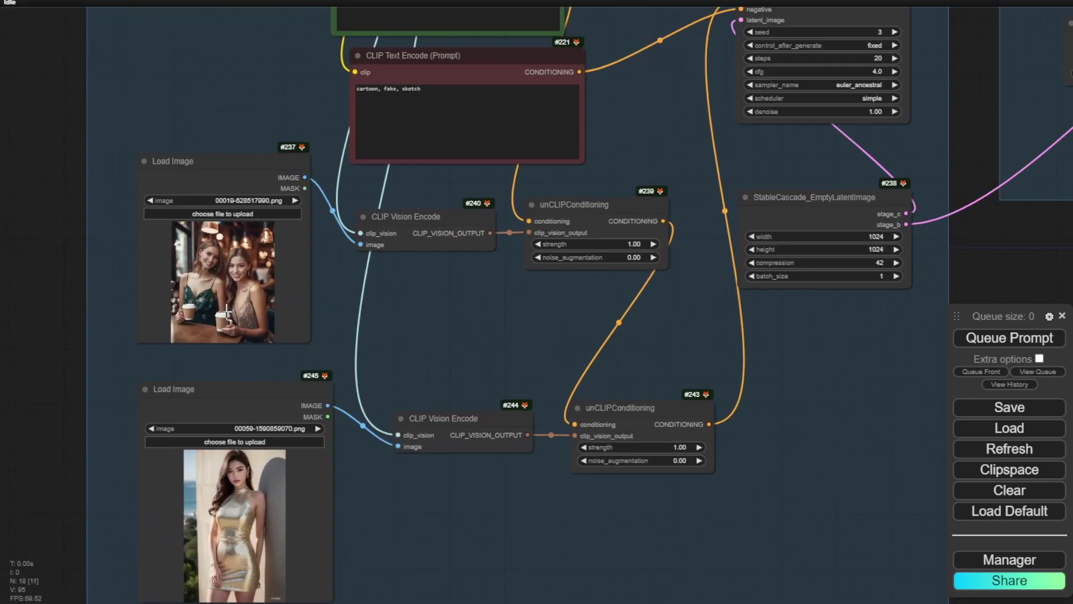
left_click_drag(364, 543, 358, 370)
scroll(700, 520, "down", 3)
left_click_drag(700, 522, 187, 565)
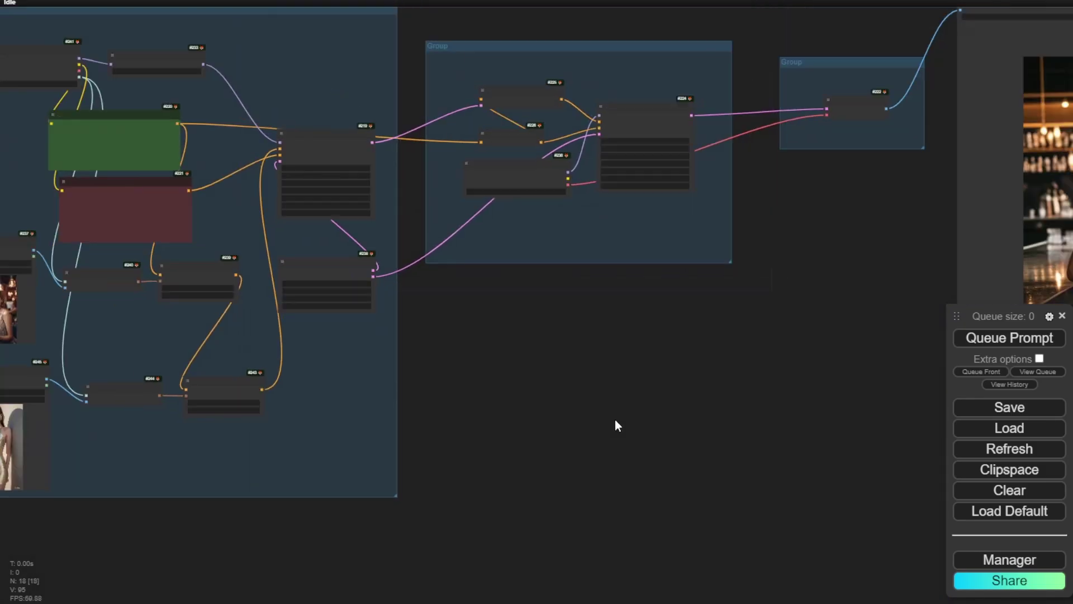
left_click_drag(616, 417, 303, 472)
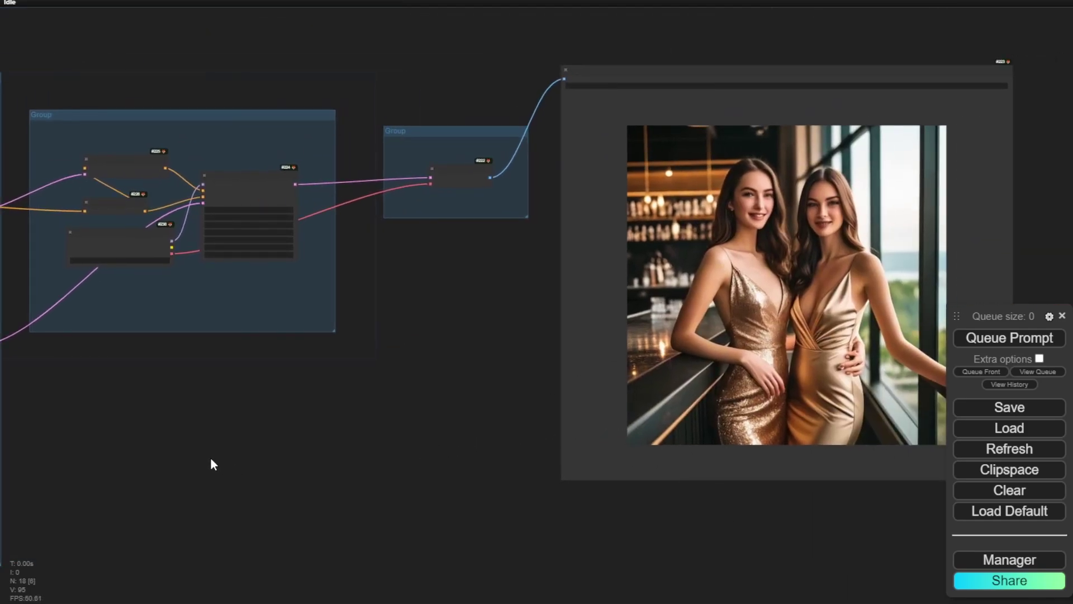
scroll(207, 460, "down", 3)
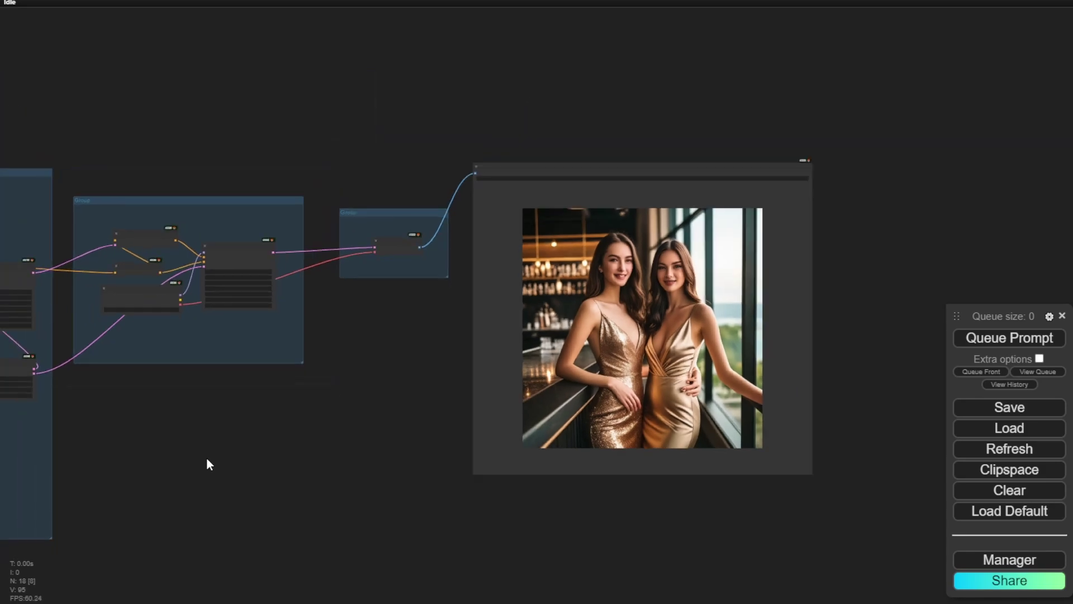
left_click_drag(208, 459, 540, 381)
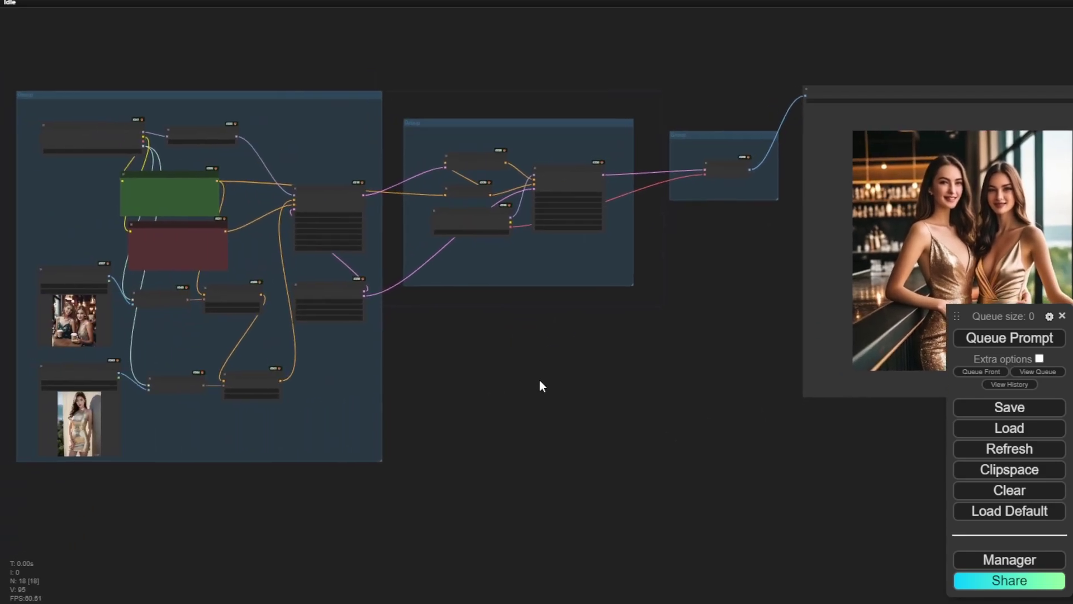